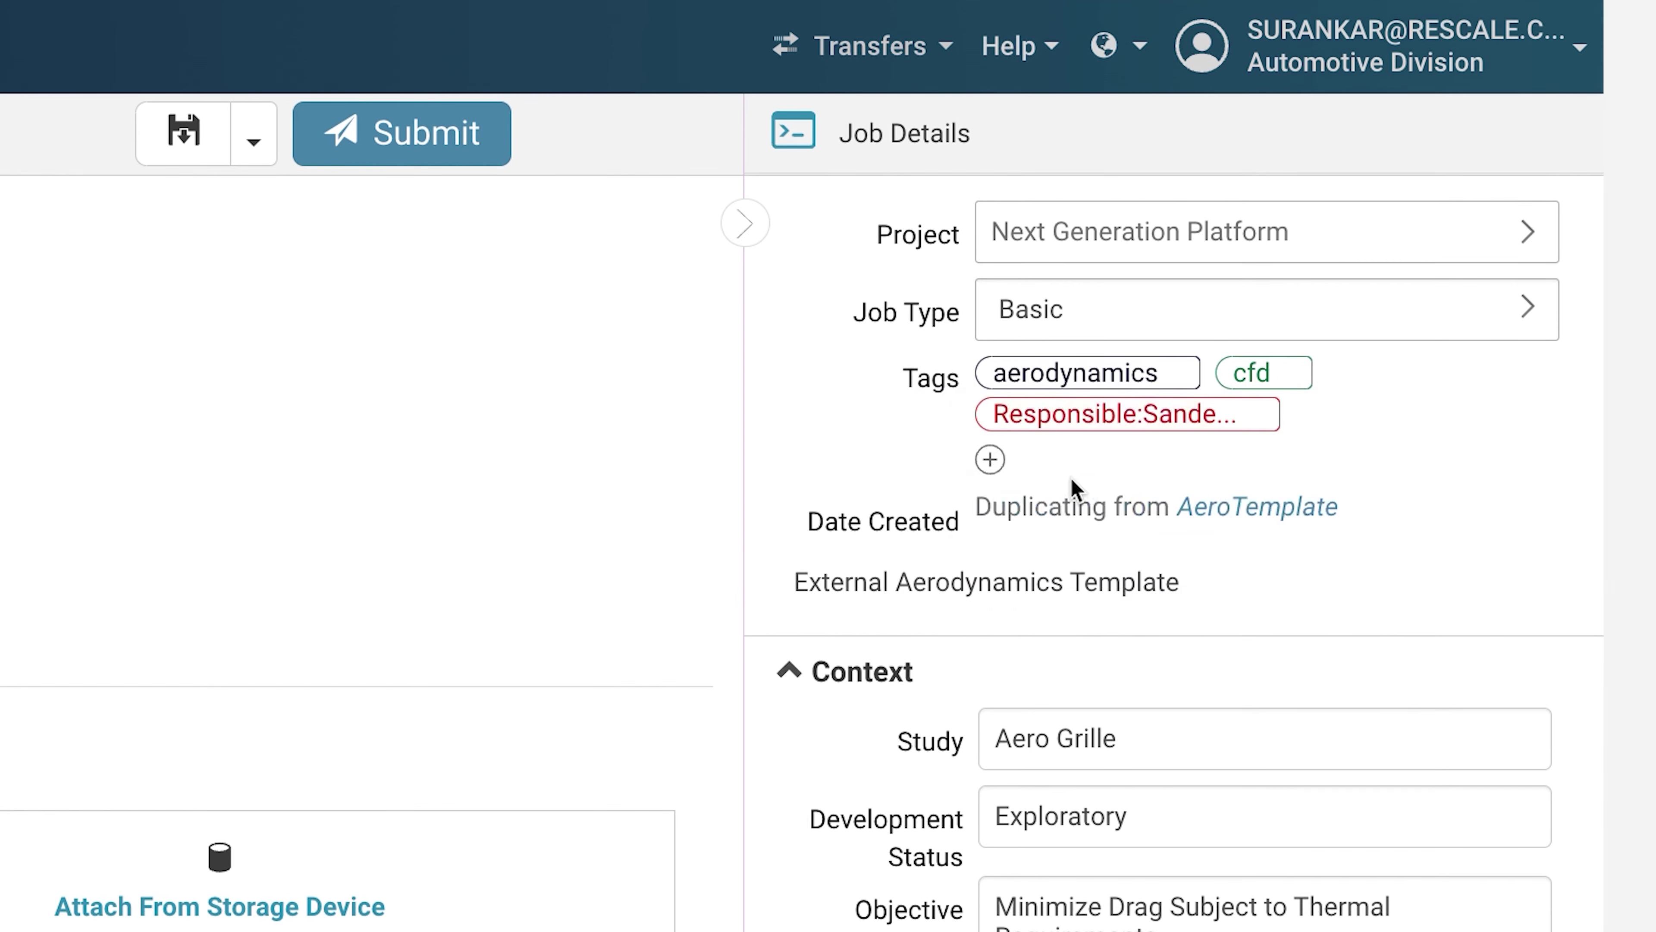
- Add the Design:C tag to the job and begin entering the Inputs text
{"action": "left_click", "coordinate": [990, 462]}
{"action": "type", "text": "Des"}
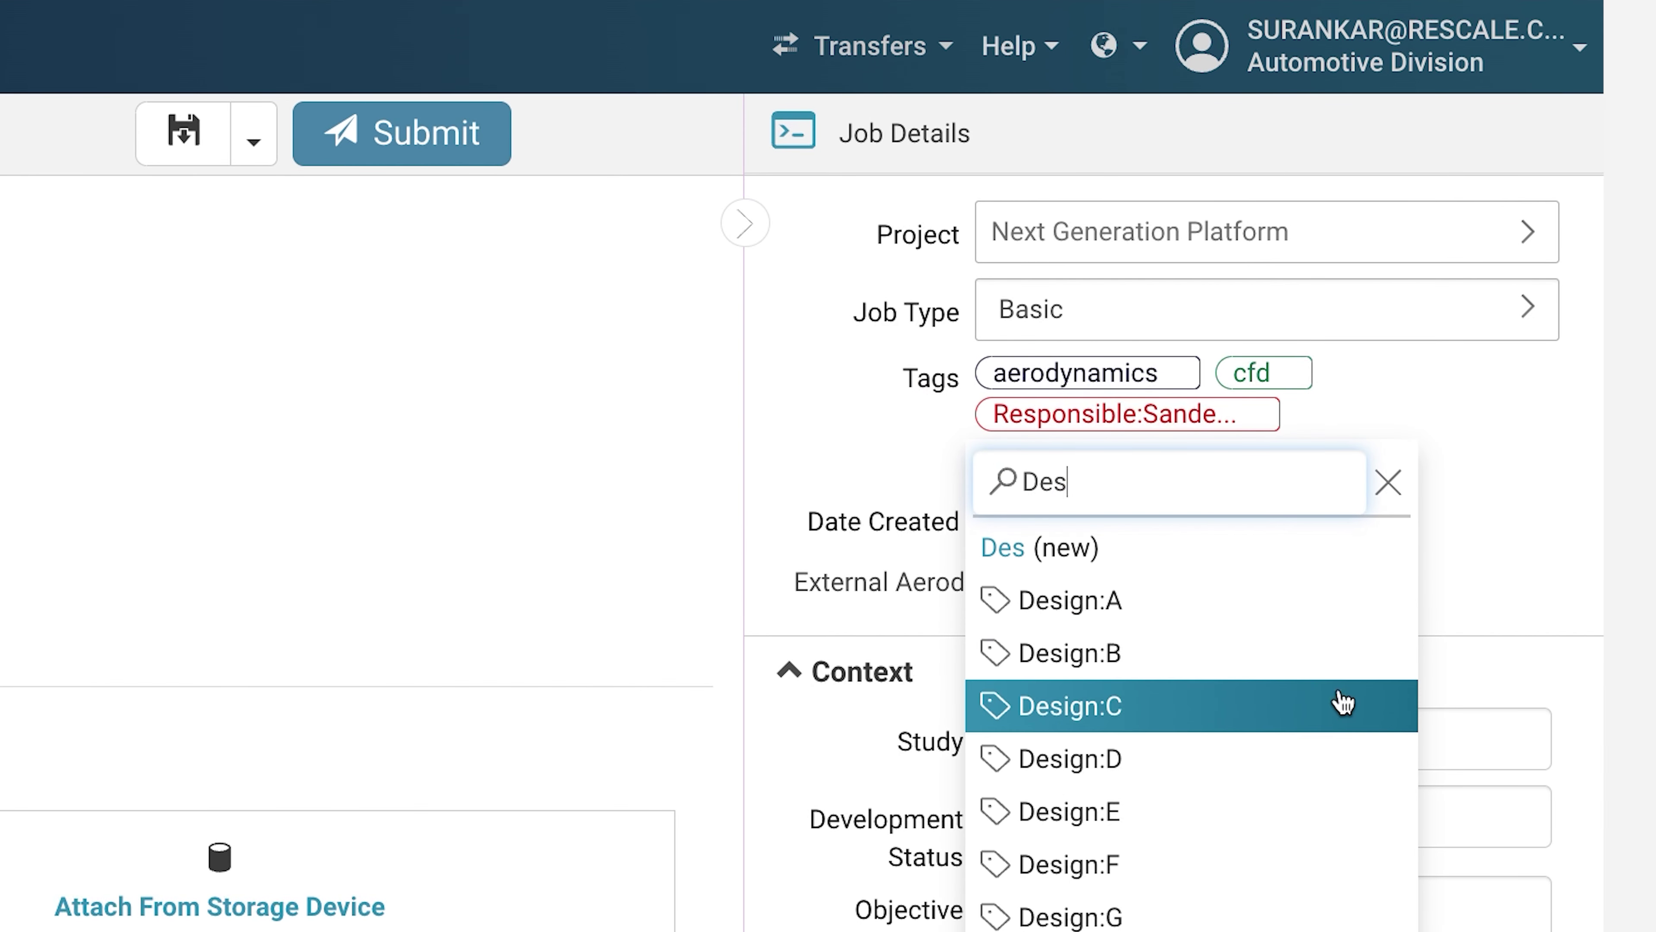
{"action": "left_click", "coordinate": [1342, 704]}
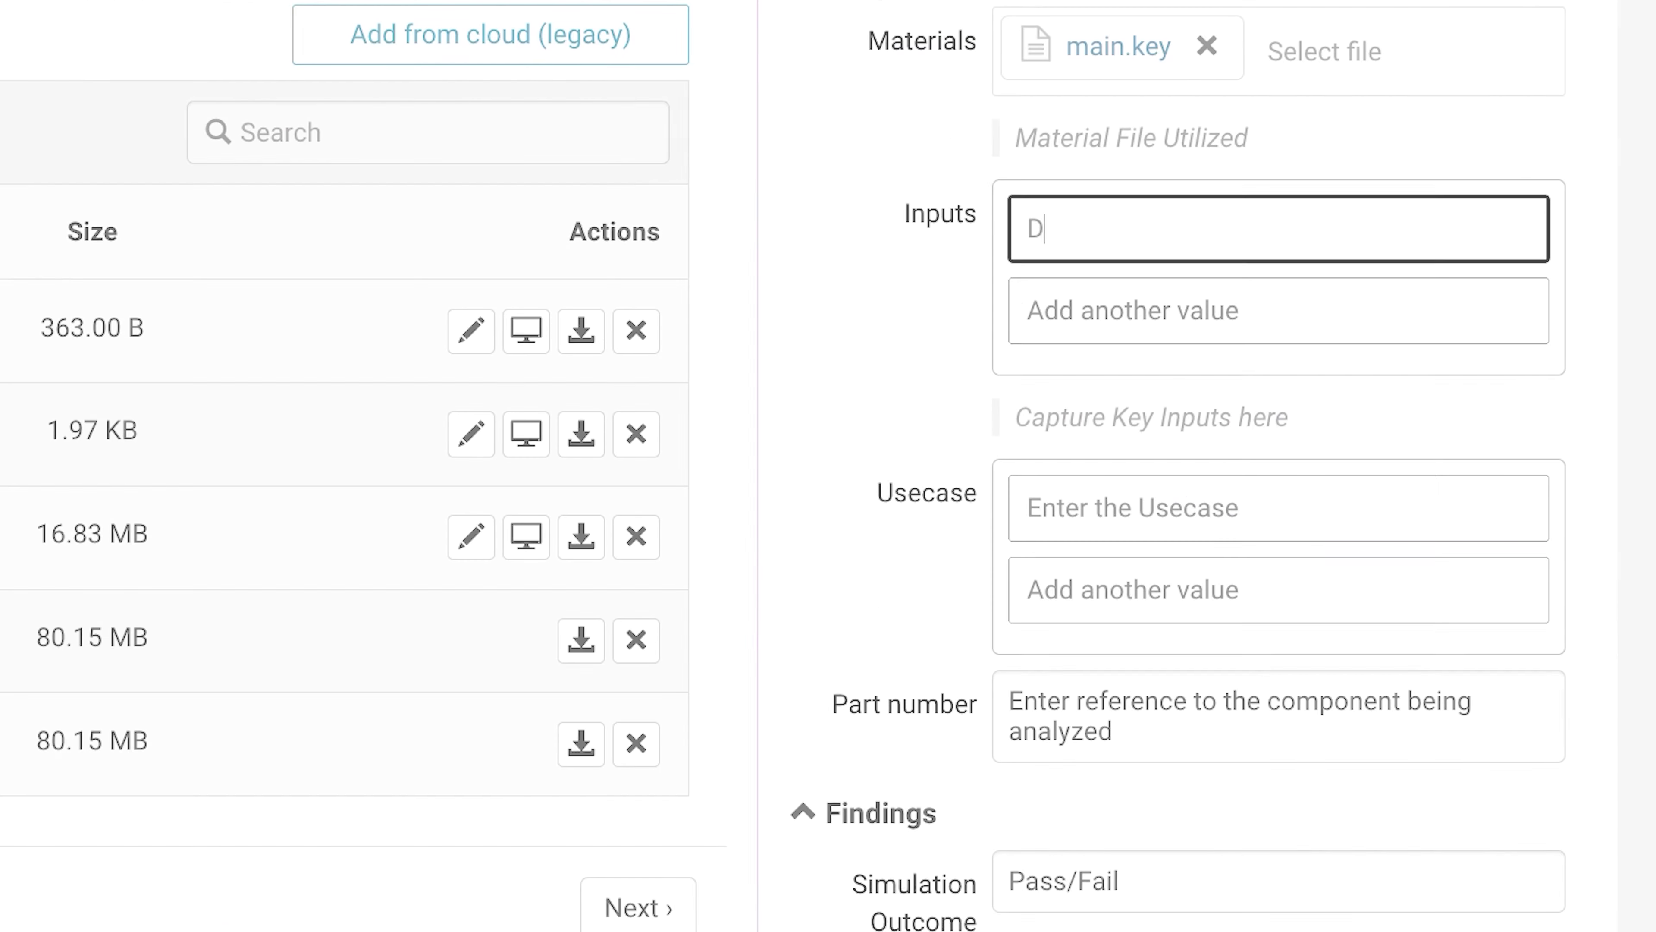
{"action": "type", "text": "Number of H"}
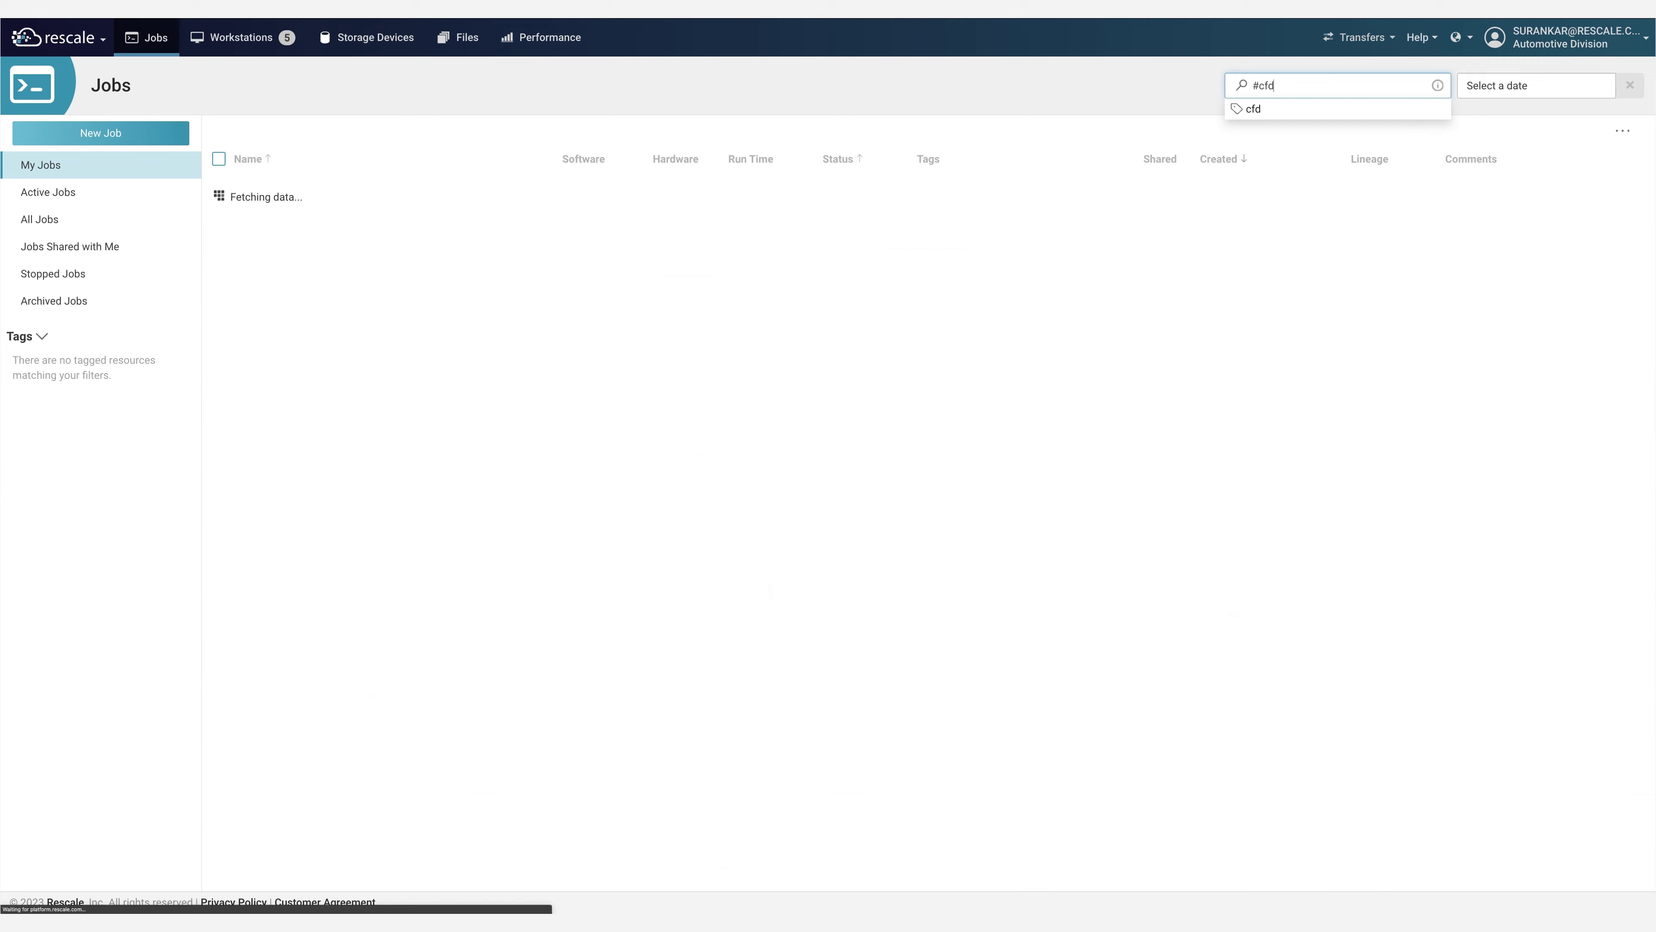
- Filter jobs to #cfd with status:pass, then zoom a workstation's drag plot onto the wheel
{"action": "key", "text": "Return"}
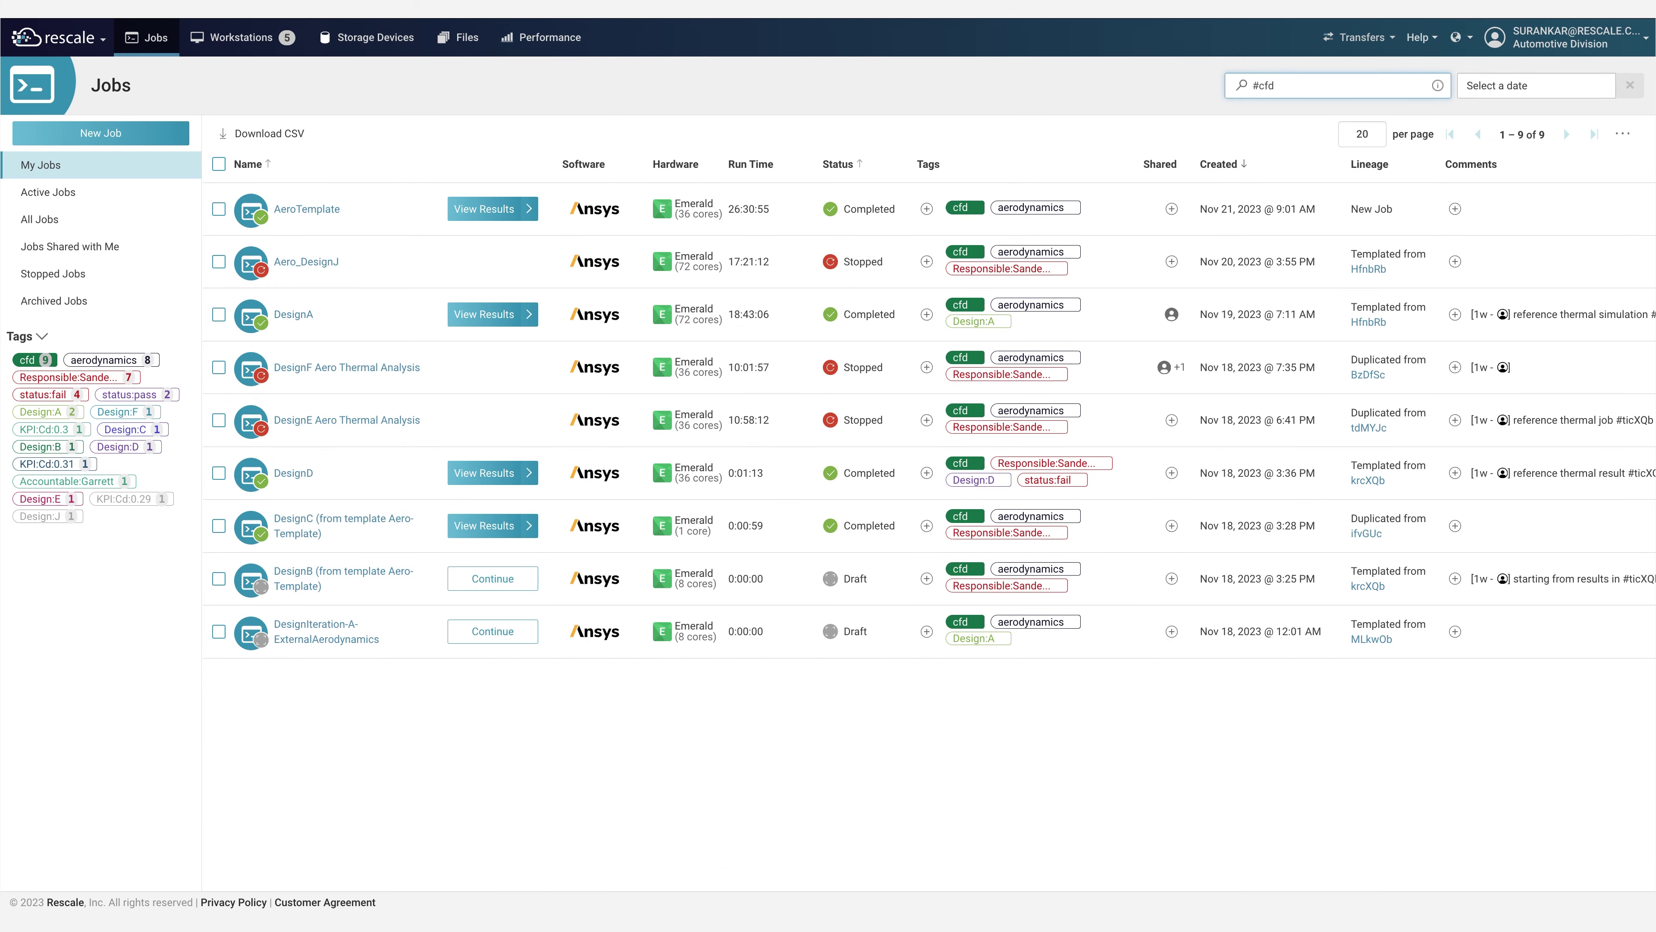
{"action": "type", "text": "#stat"}
{"action": "type", "text": "us"}
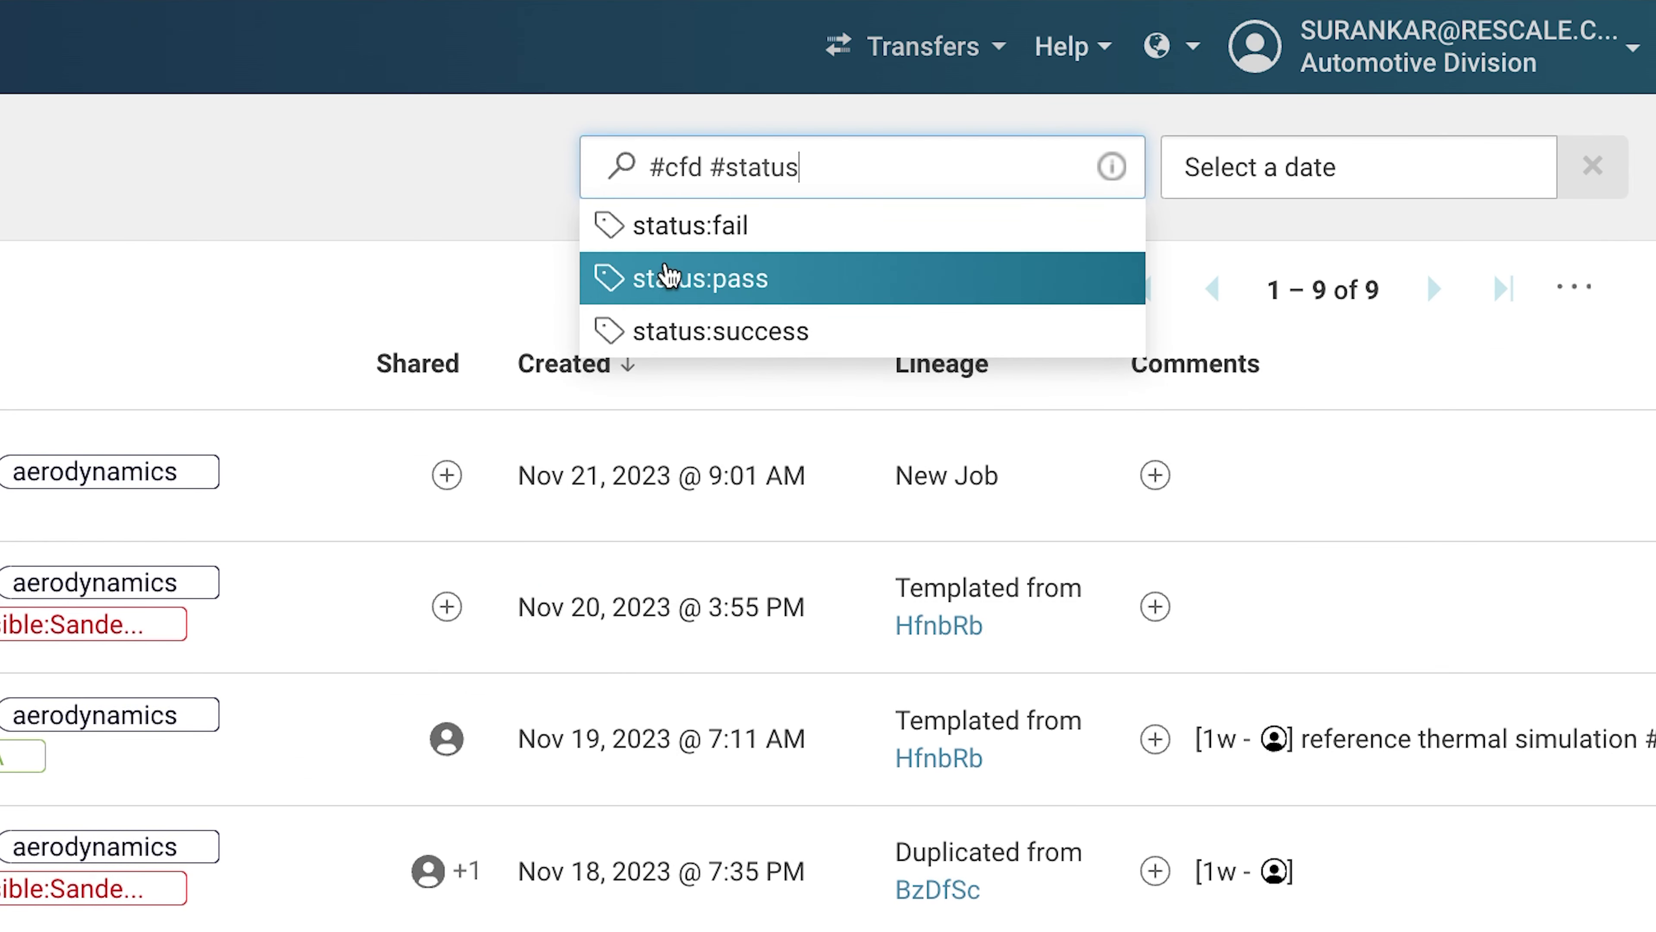
{"action": "left_click", "coordinate": [665, 278]}
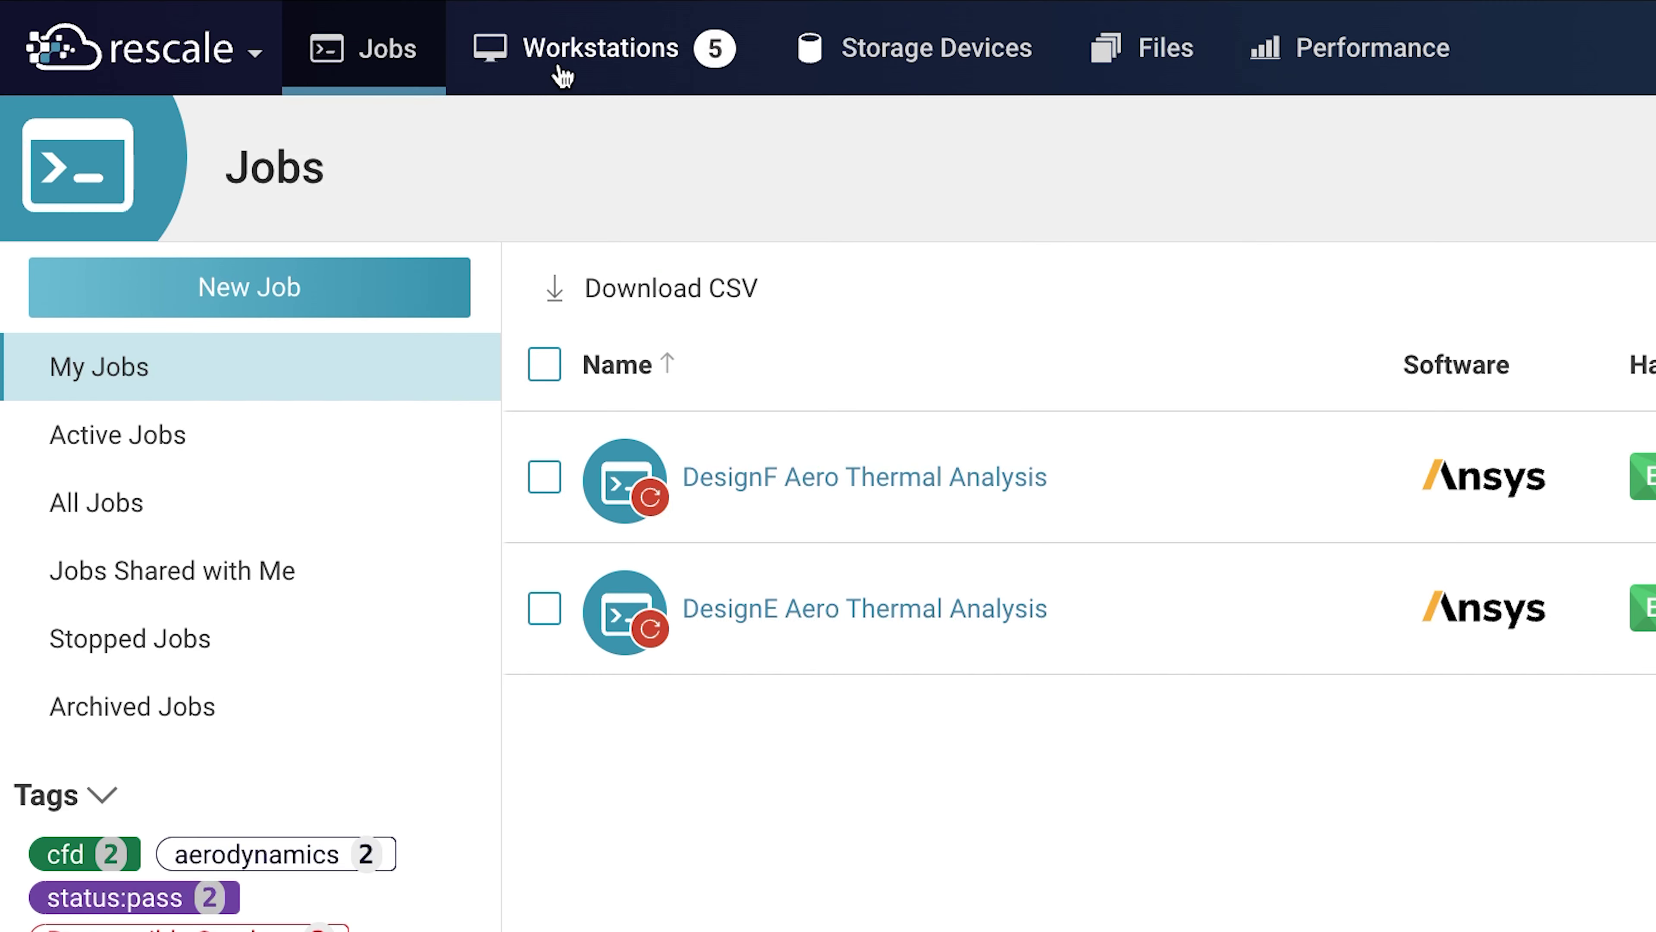
{"action": "left_click", "coordinate": [238, 34]}
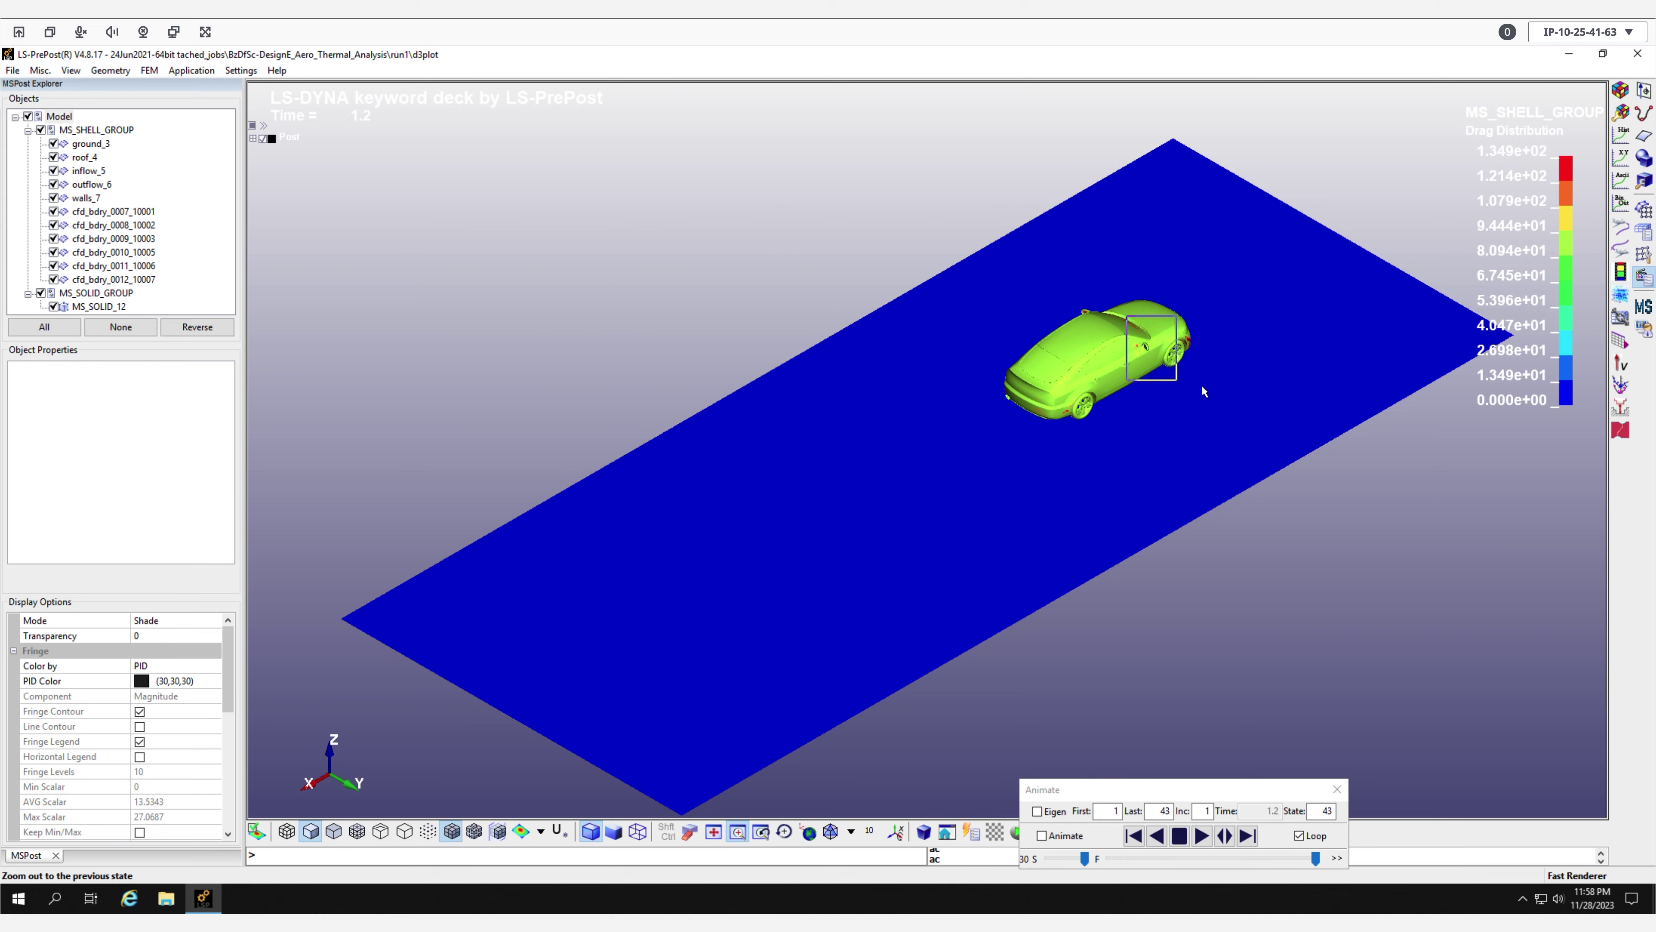
{"action": "left_click_drag", "start_coordinate": [1203, 392], "coordinate": [1239, 400]}
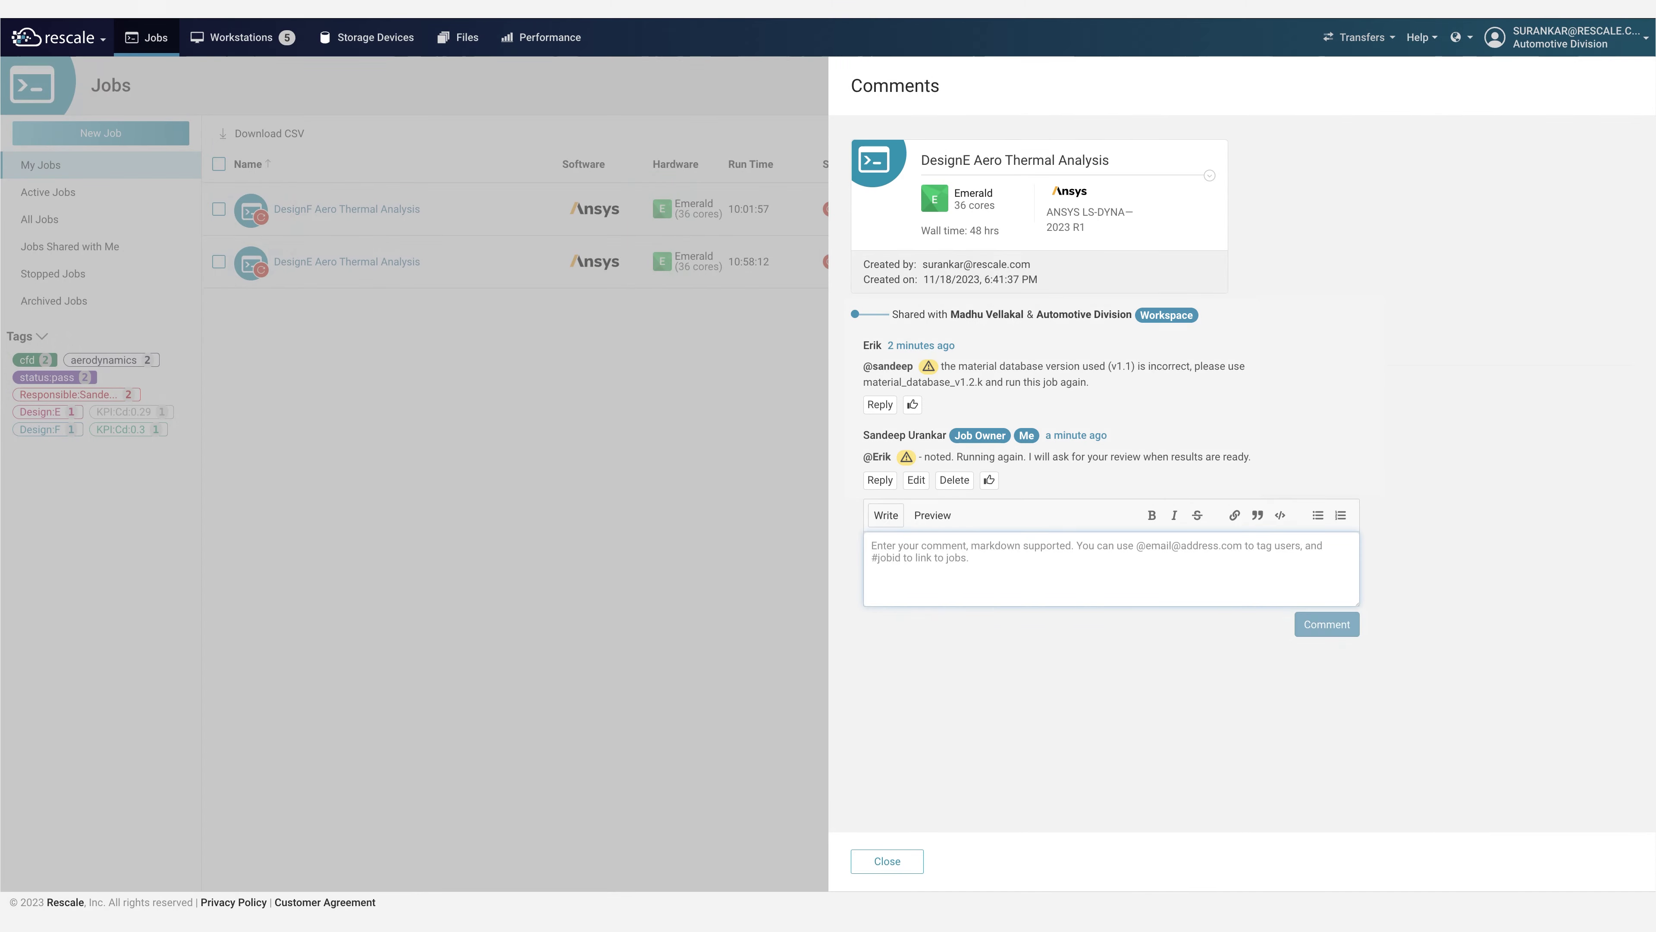
- Draft a comment that mentions the job owner and starts a note about the results
{"action": "type", "text": "@sand"}
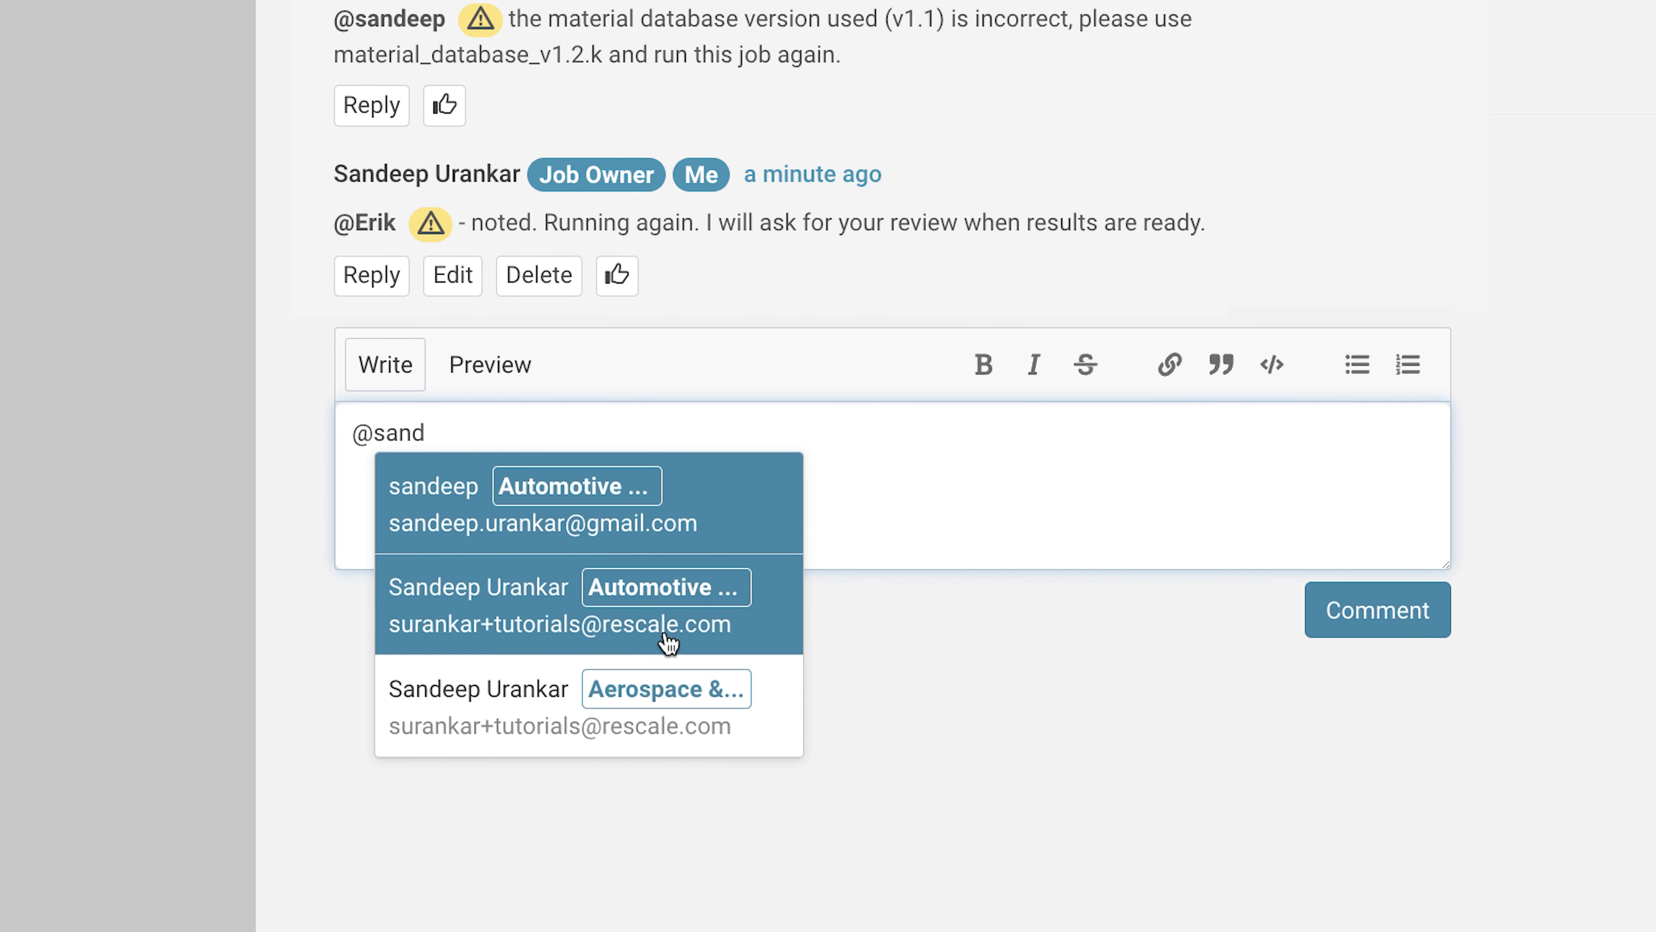
{"action": "left_click", "coordinate": [669, 636]}
{"action": "type", "text": "- result l"}
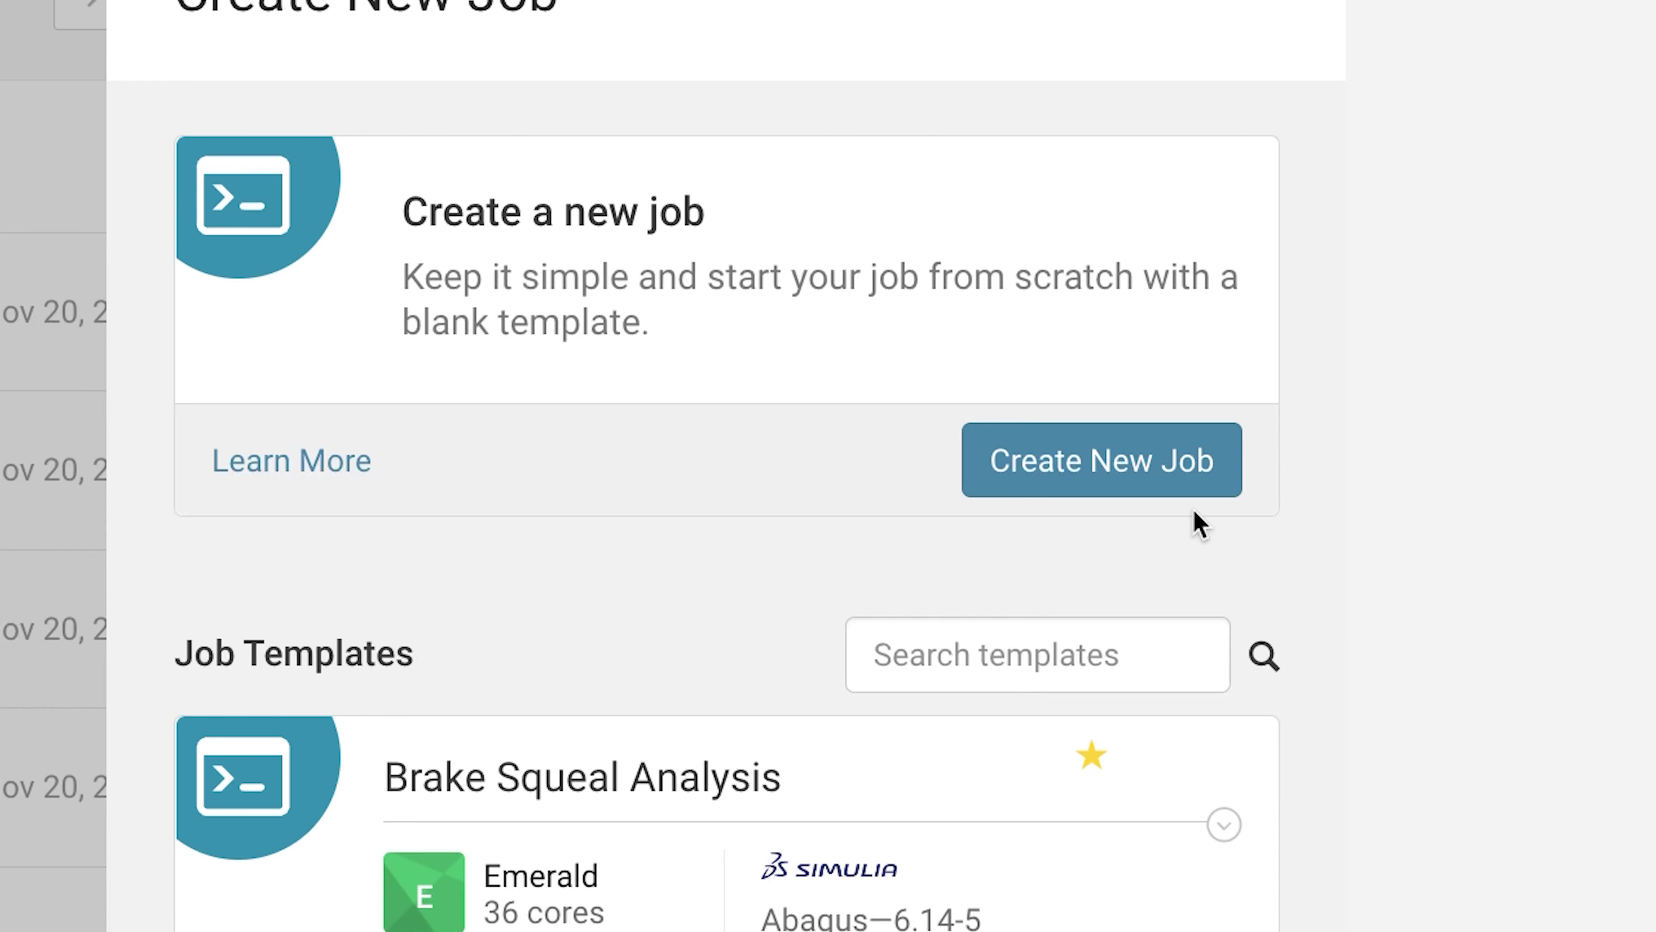
- Start a blank job named AeroTemplate in the Next Generation Platform project
{"action": "left_click", "coordinate": [1155, 490]}
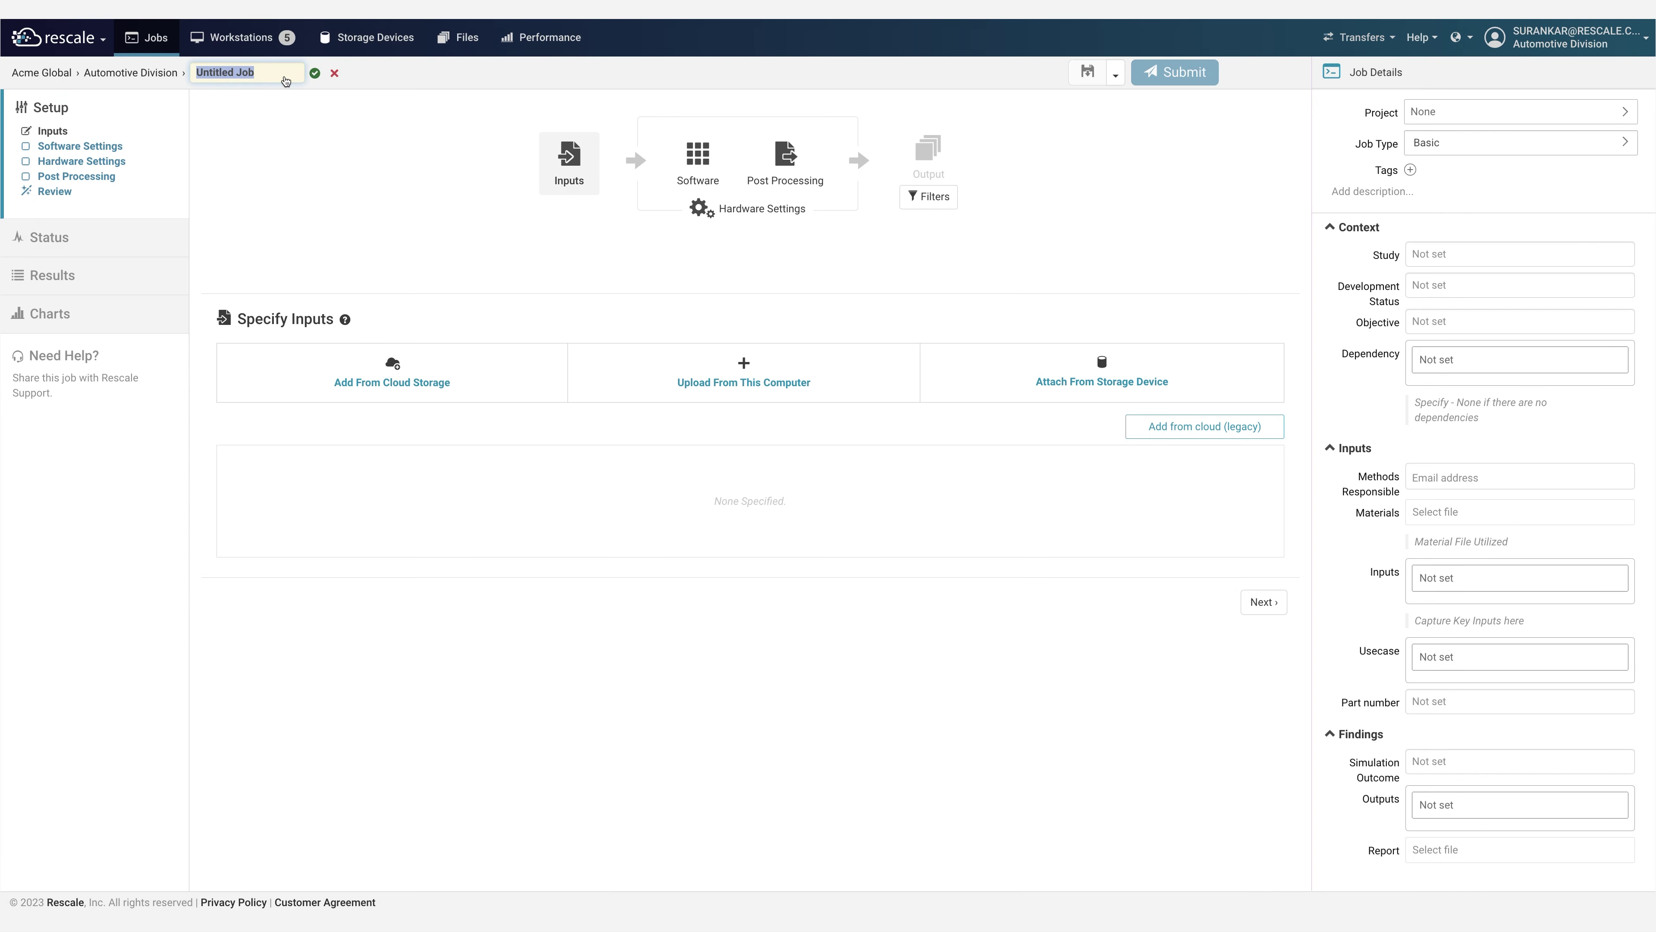
{"action": "type", "text": "AeroTemplate"}
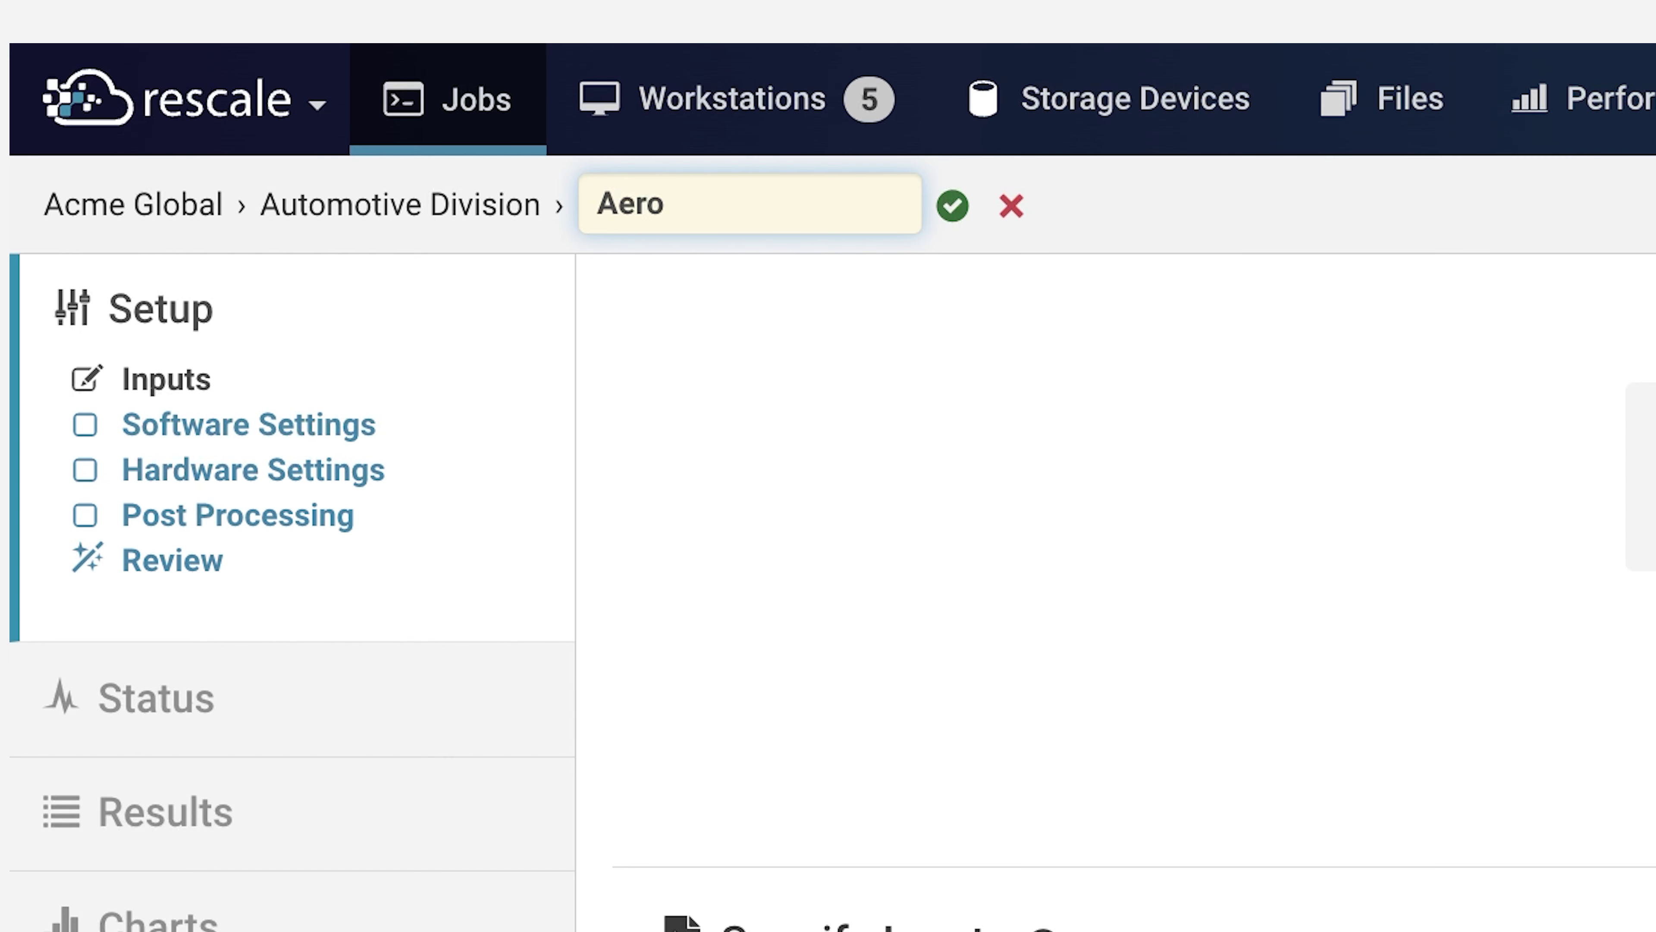
{"action": "left_click", "coordinate": [953, 209]}
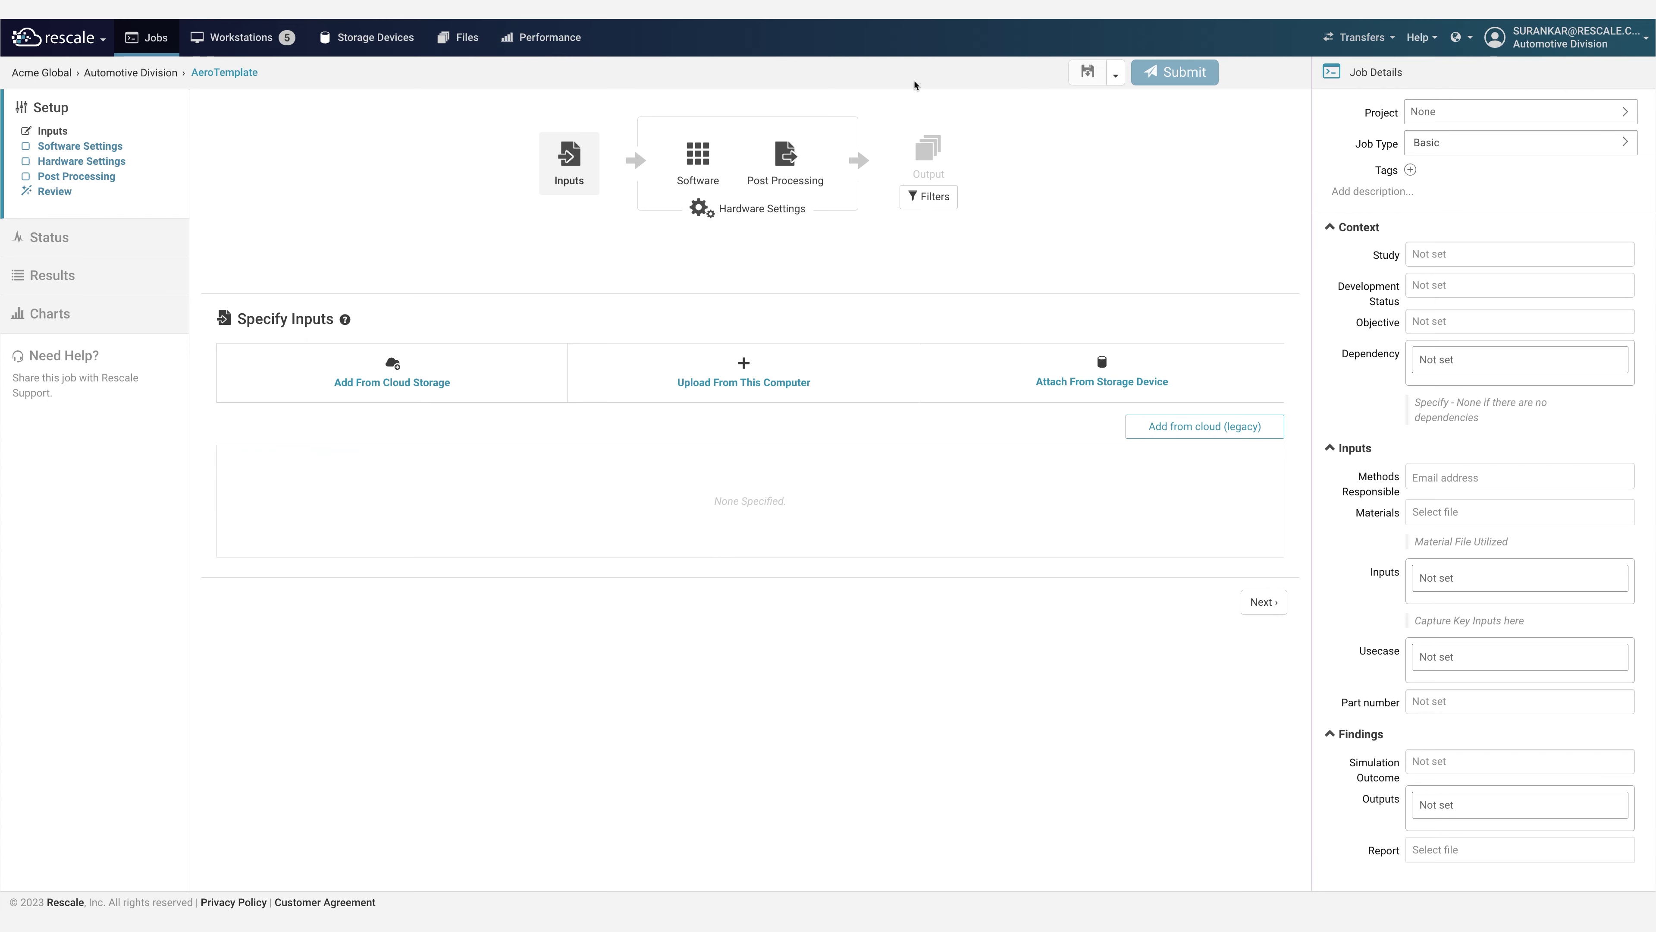
{"action": "left_click", "coordinate": [1429, 111]}
{"action": "left_click", "coordinate": [1428, 241]}
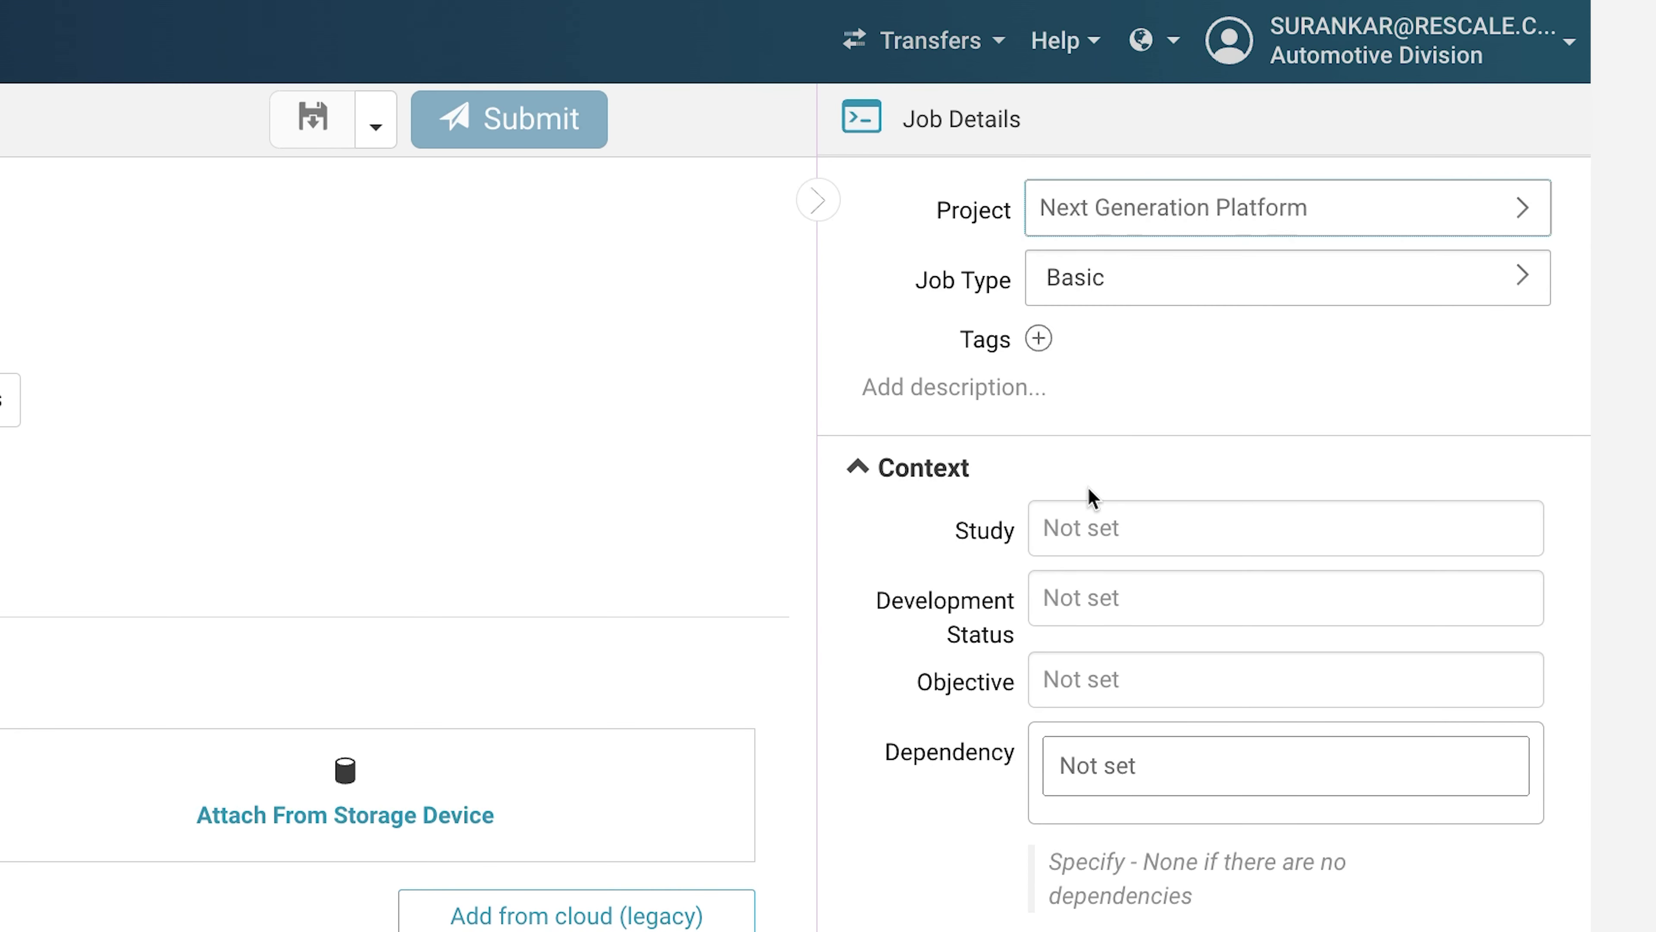
- Tag the job cfd and aerodynamics
{"action": "left_click", "coordinate": [1411, 169]}
{"action": "type", "text": "cfd"}
{"action": "left_click", "coordinate": [1048, 418]}
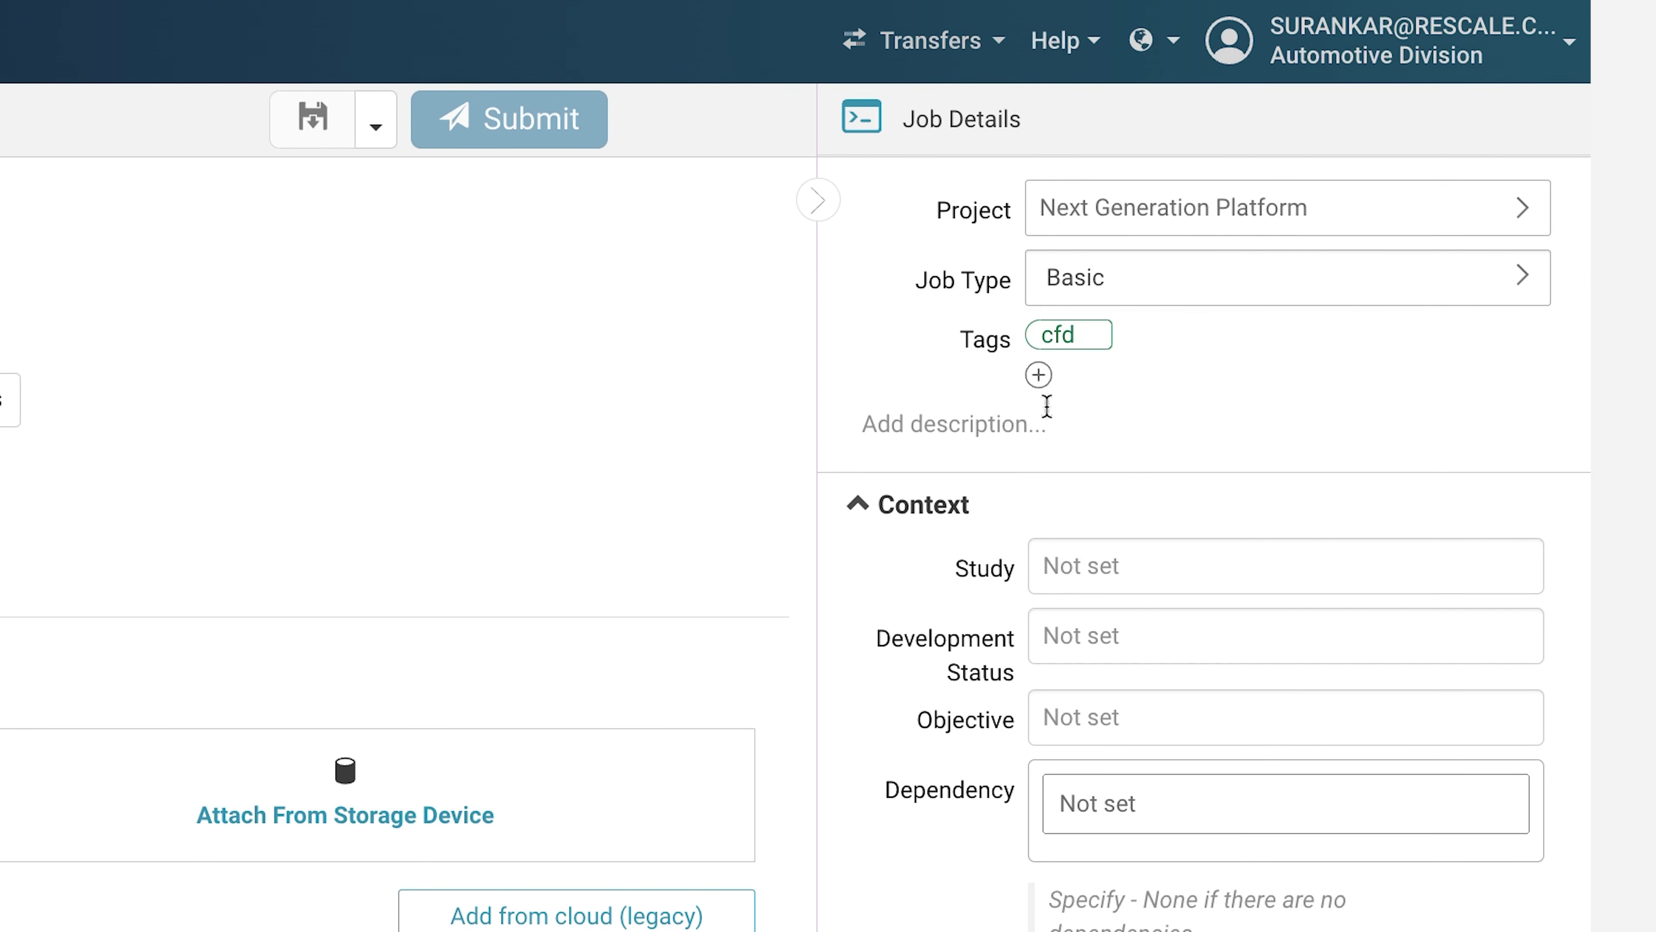
{"action": "left_click", "coordinate": [1039, 375]}
{"action": "type", "text": "aer"}
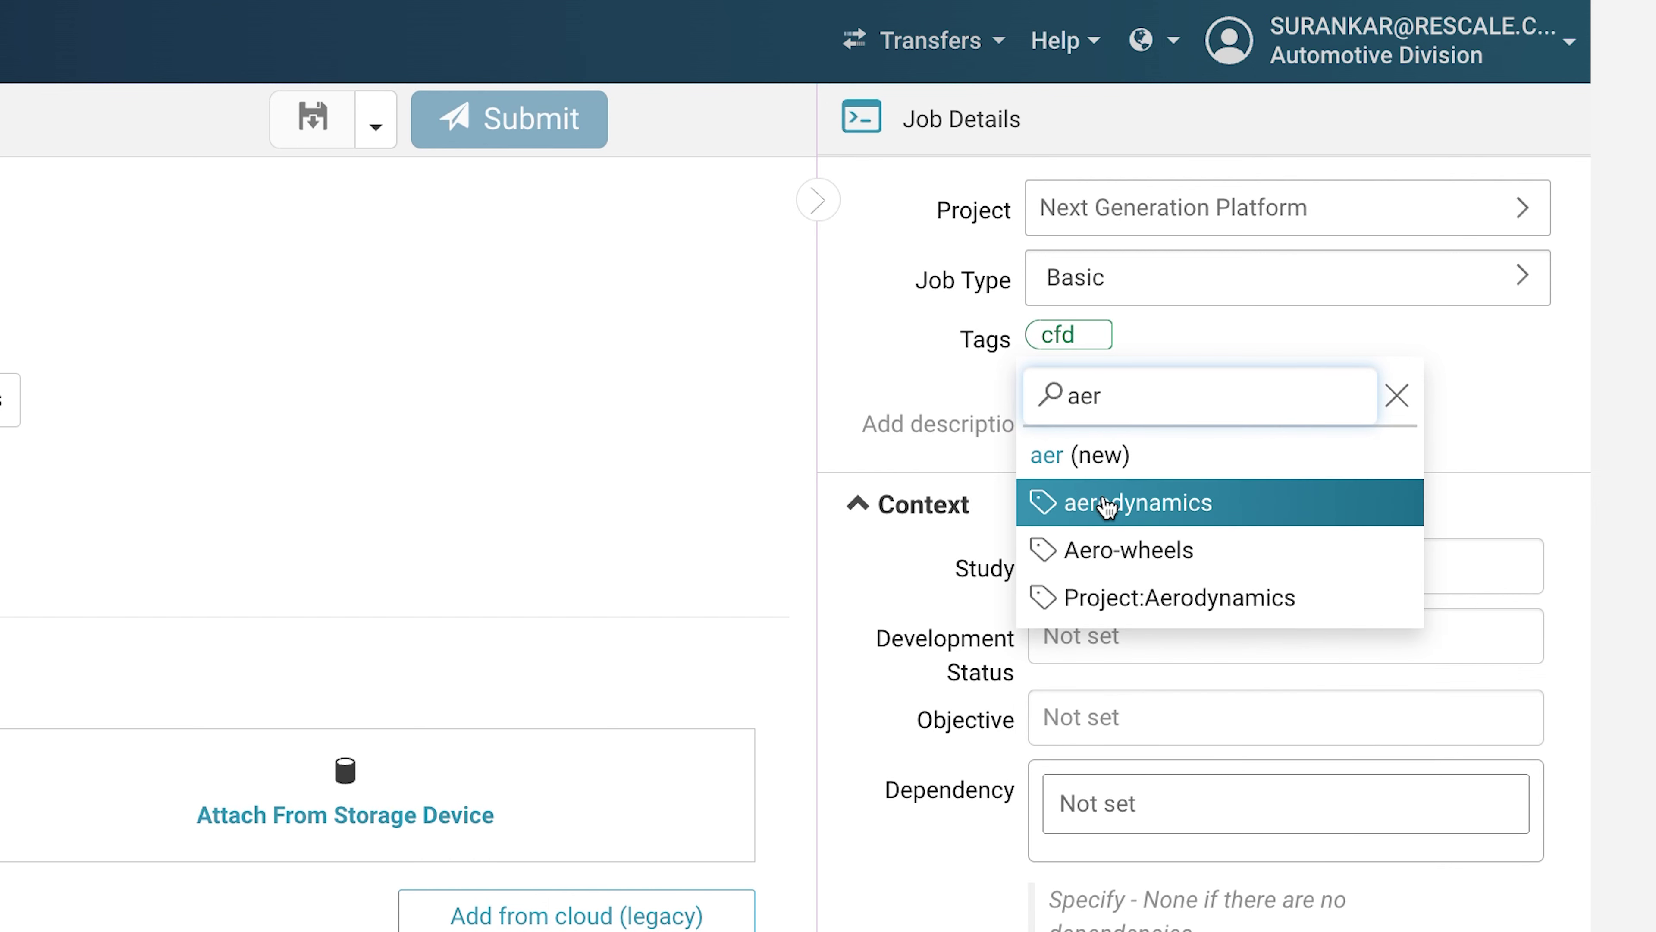
{"action": "left_click", "coordinate": [1102, 501]}
- Add an 'External…' description and save the job as a template
{"action": "left_click", "coordinate": [981, 425]}
{"action": "type", "text": "External Aerodynamics"}
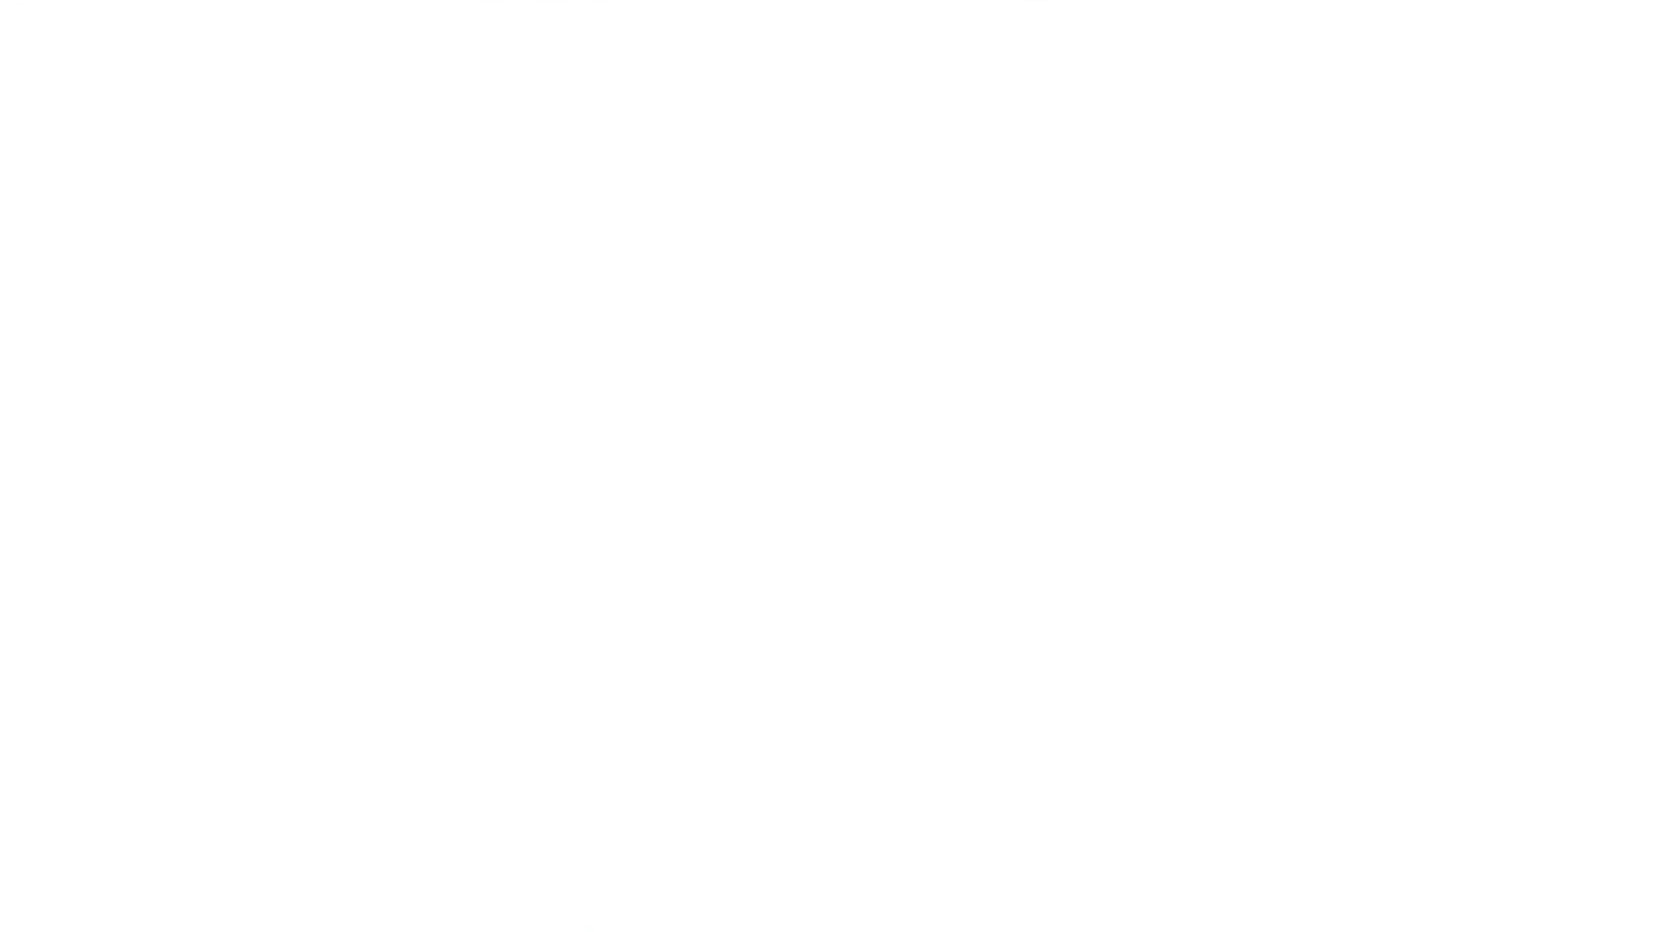
{"action": "left_click", "coordinate": [971, 137]}
{"action": "left_click", "coordinate": [943, 207]}
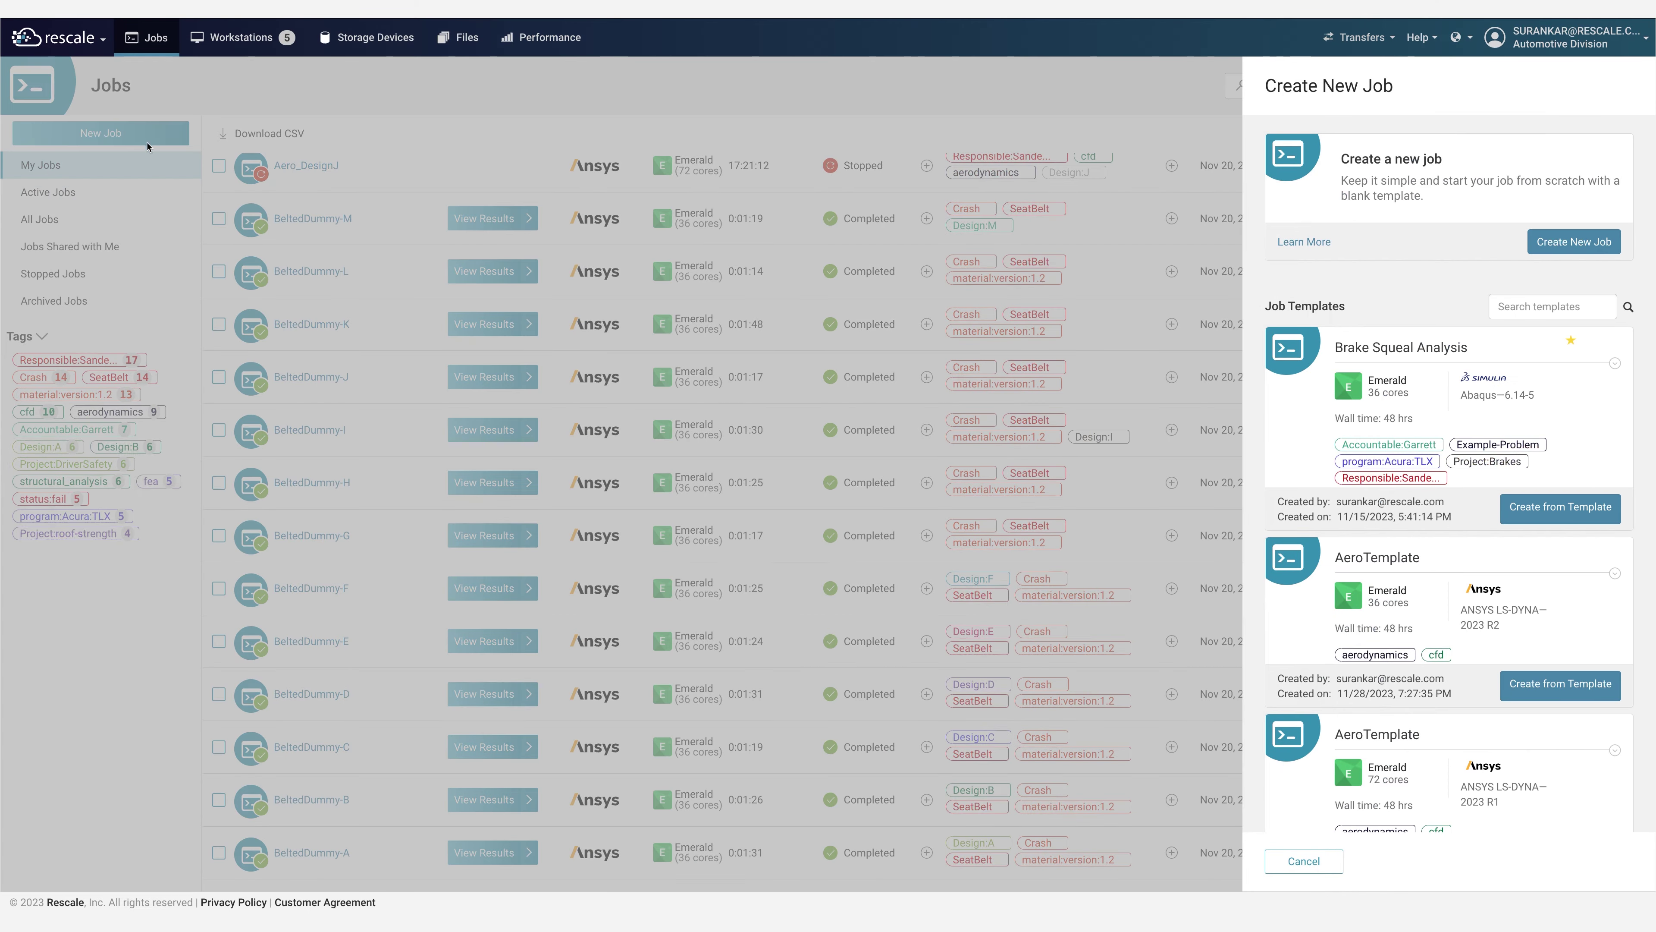
- Create a job from the 36-core AeroTemplate and select its default name for renaming
{"action": "scroll", "coordinate": [1311, 386], "scroll_direction": "down", "scroll_amount": 2}
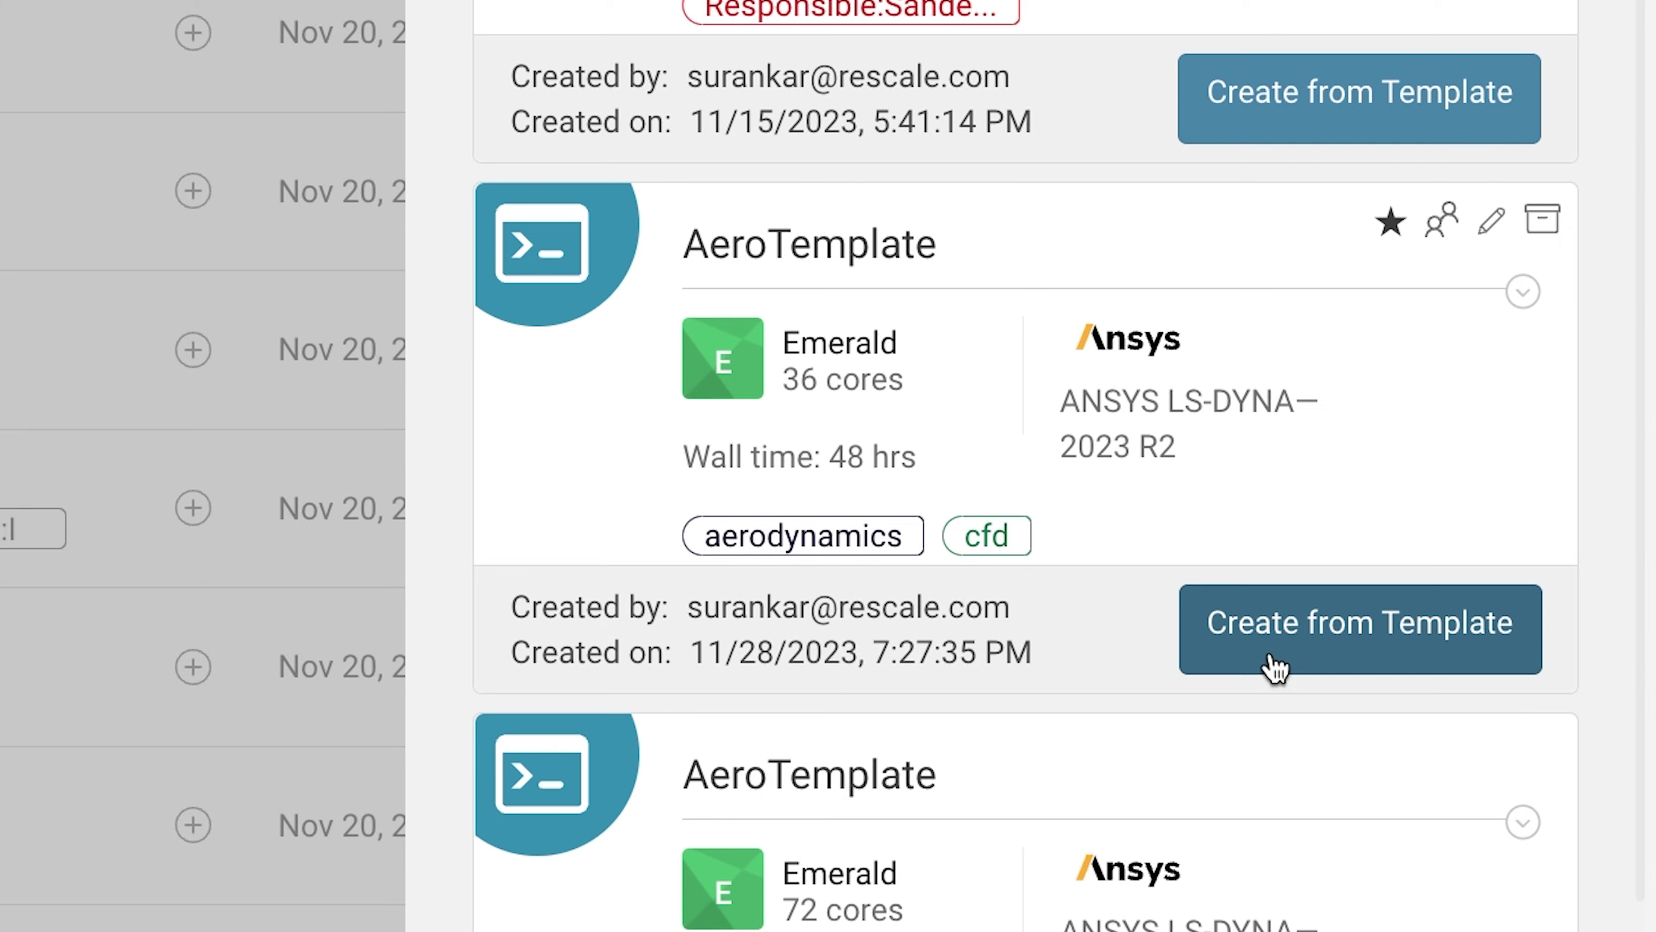
{"action": "left_click", "coordinate": [1275, 667]}
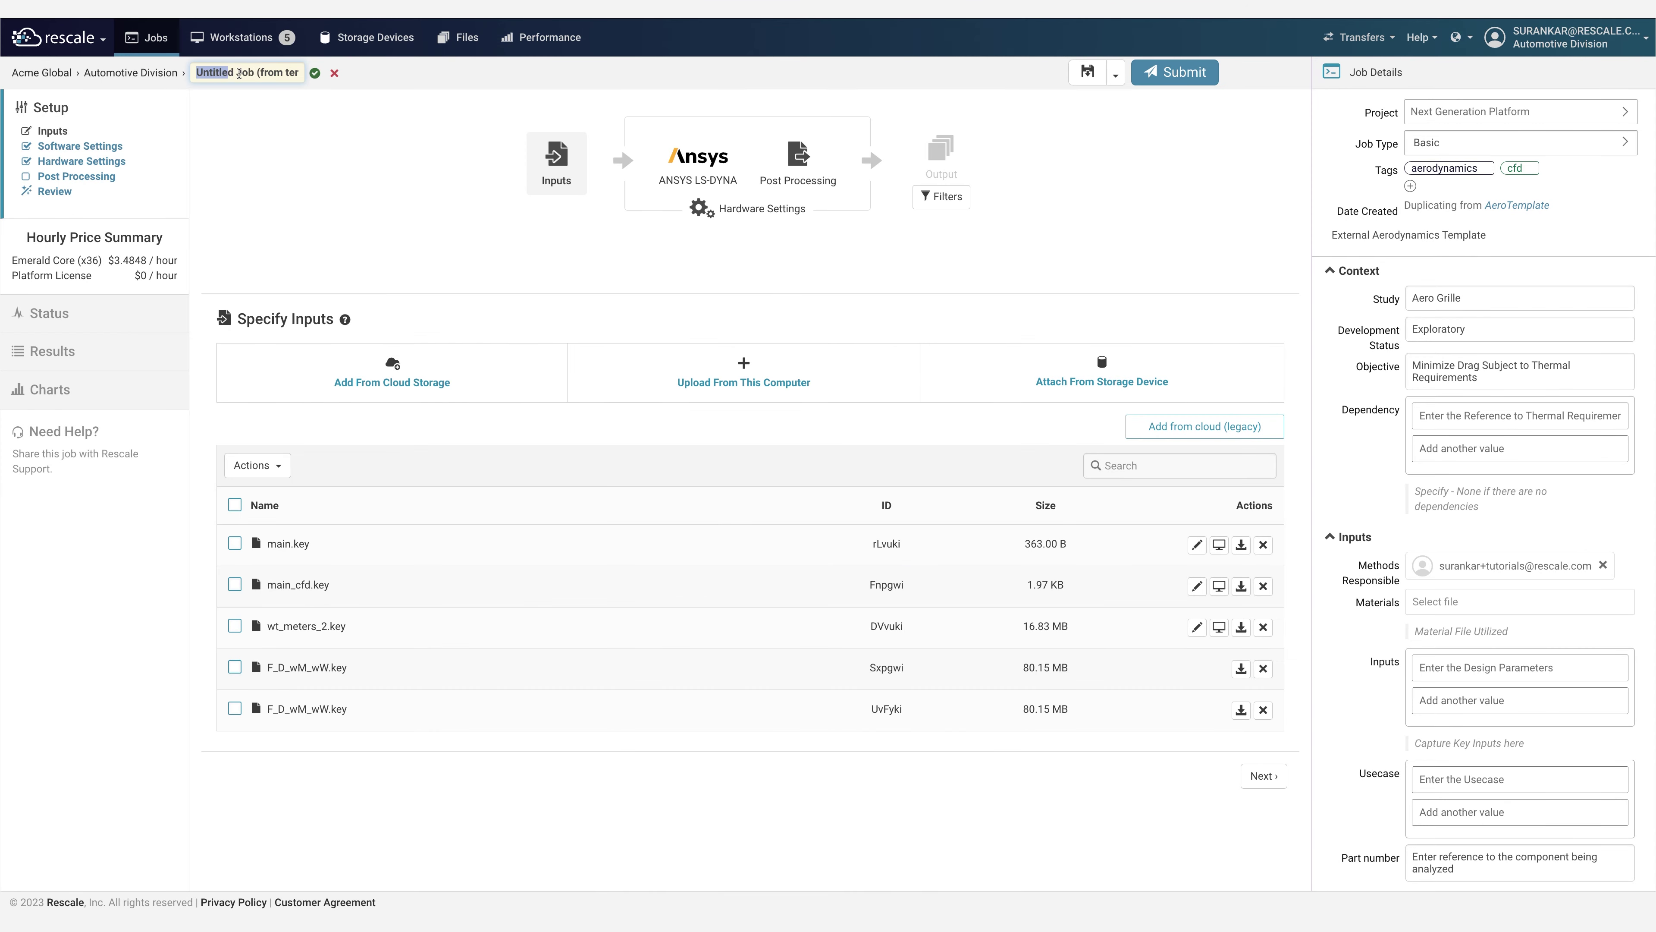
{"action": "left_click_drag", "start_coordinate": [239, 74], "coordinate": [258, 73]}
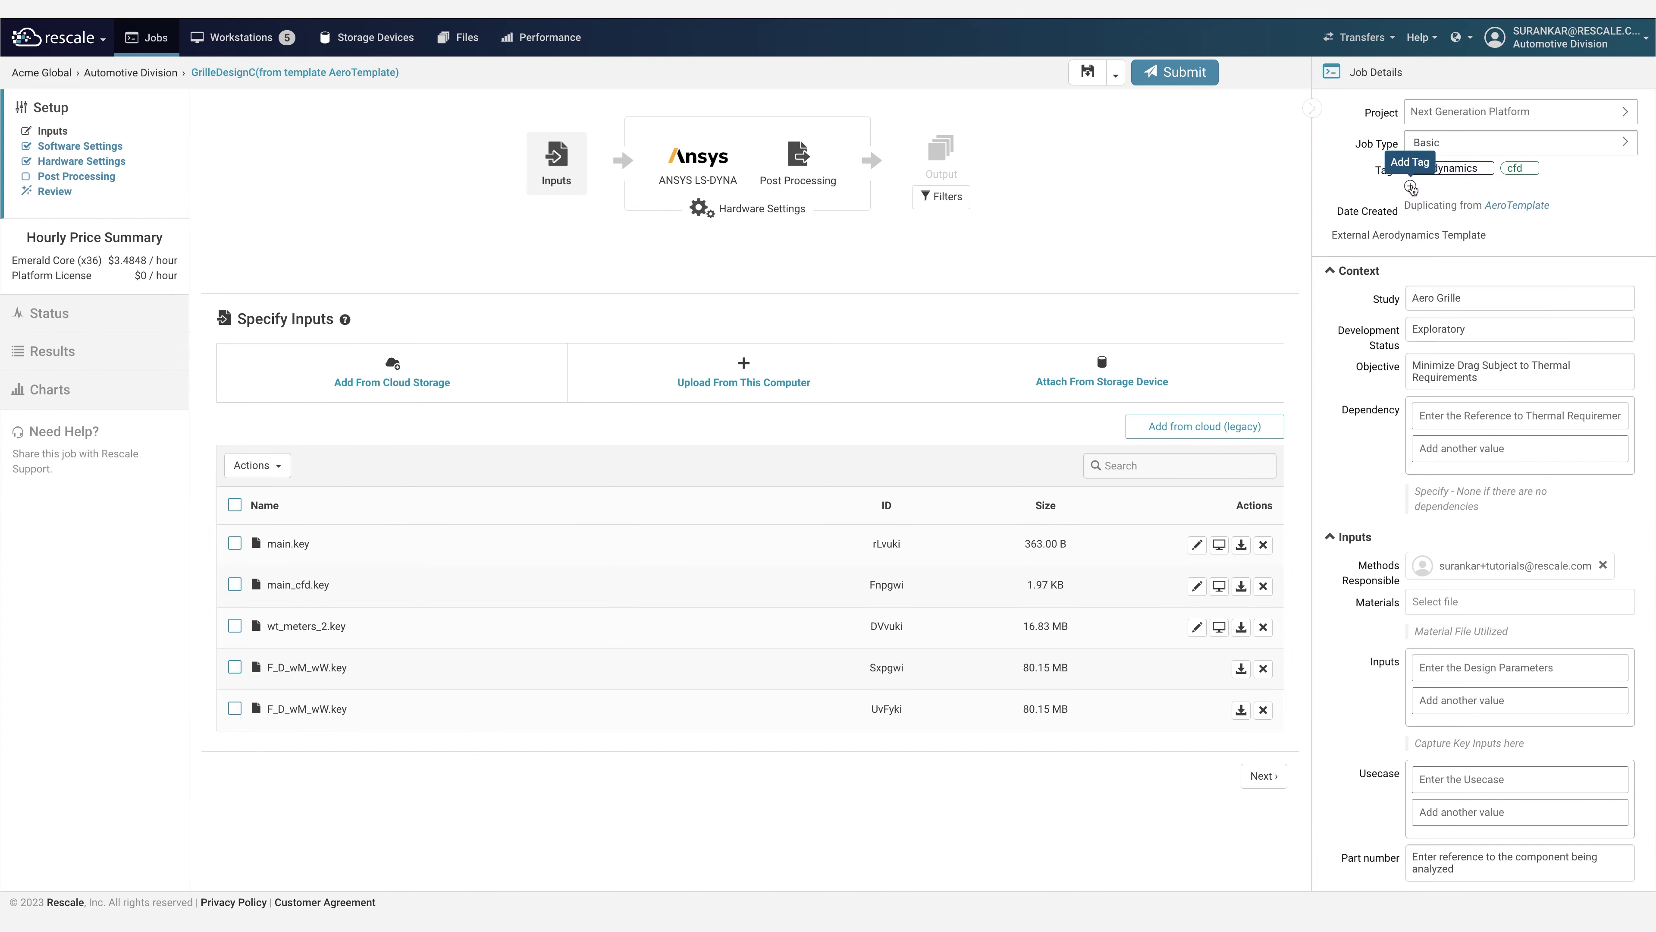
- Tag the new job with the Responsible and Design:C tags
{"action": "left_click", "coordinate": [1410, 188]}
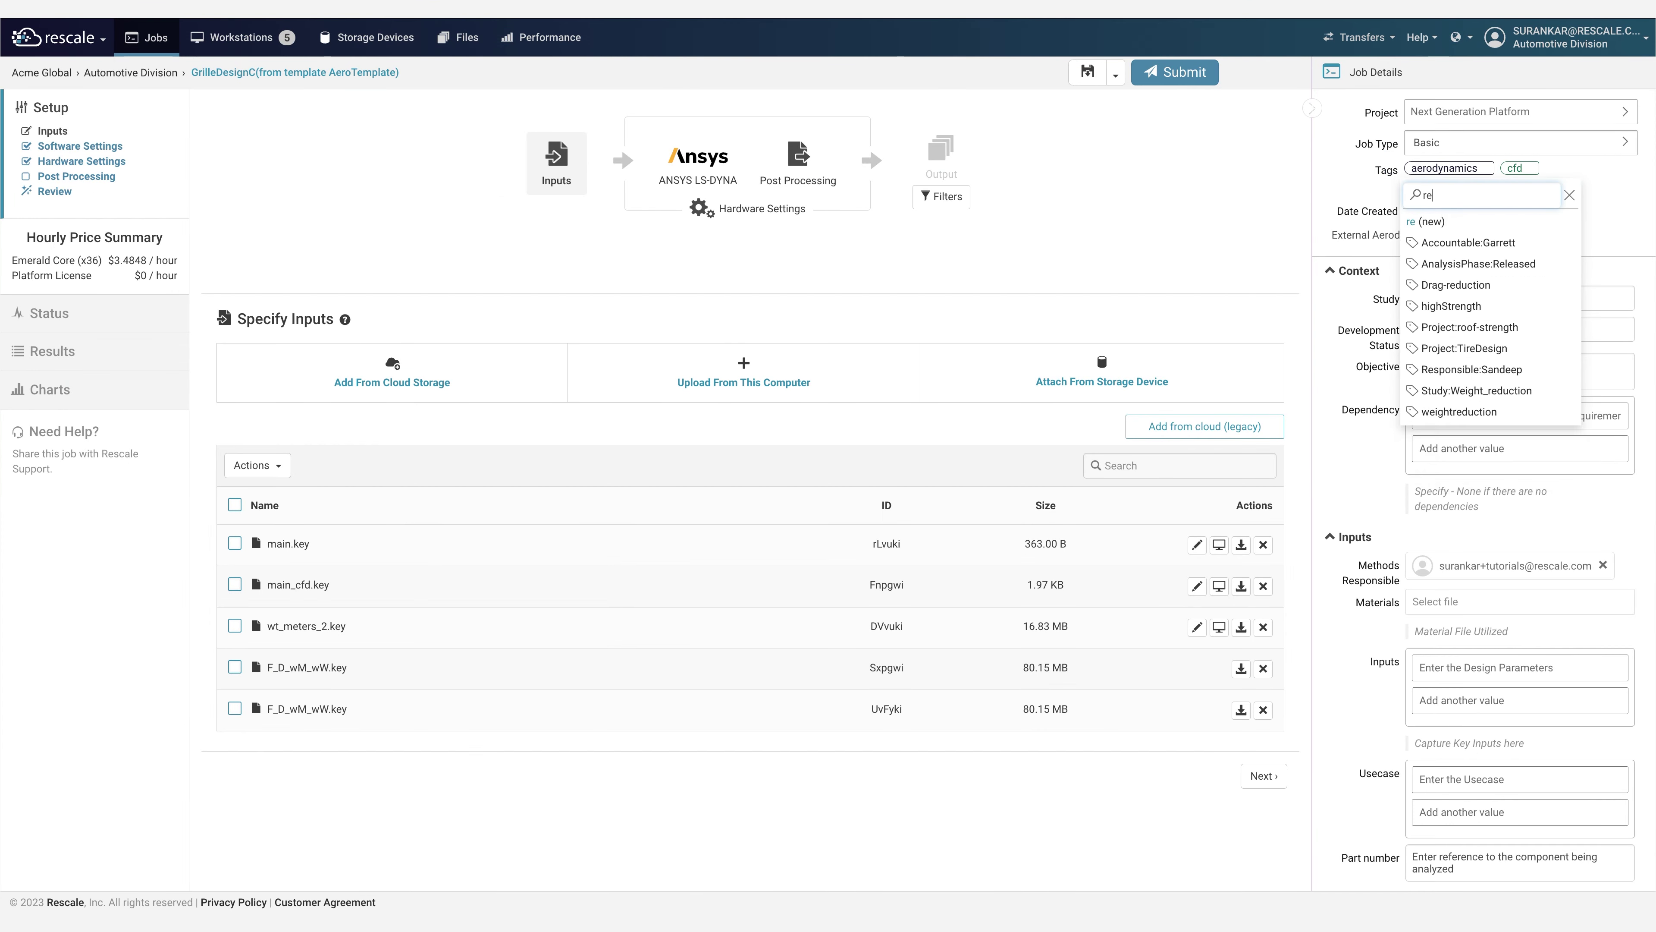
{"action": "type", "text": "res"}
{"action": "left_click", "coordinate": [1488, 242]}
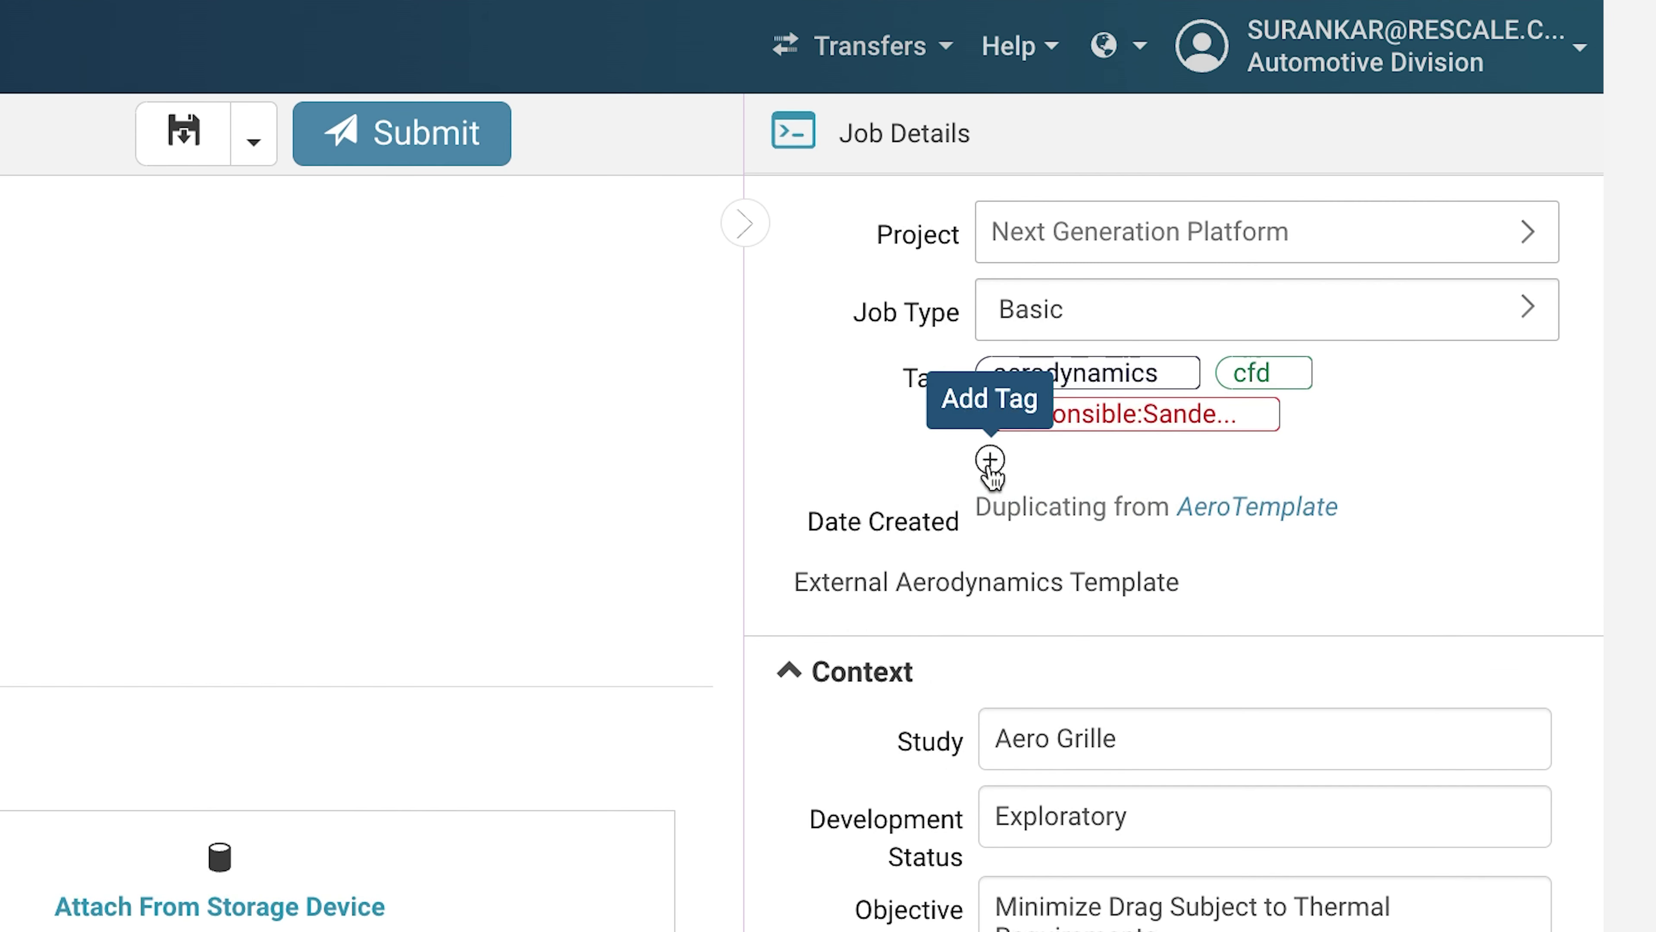
{"action": "left_click", "coordinate": [990, 460]}
{"action": "type", "text": "Des"}
{"action": "left_click", "coordinate": [1340, 705]}
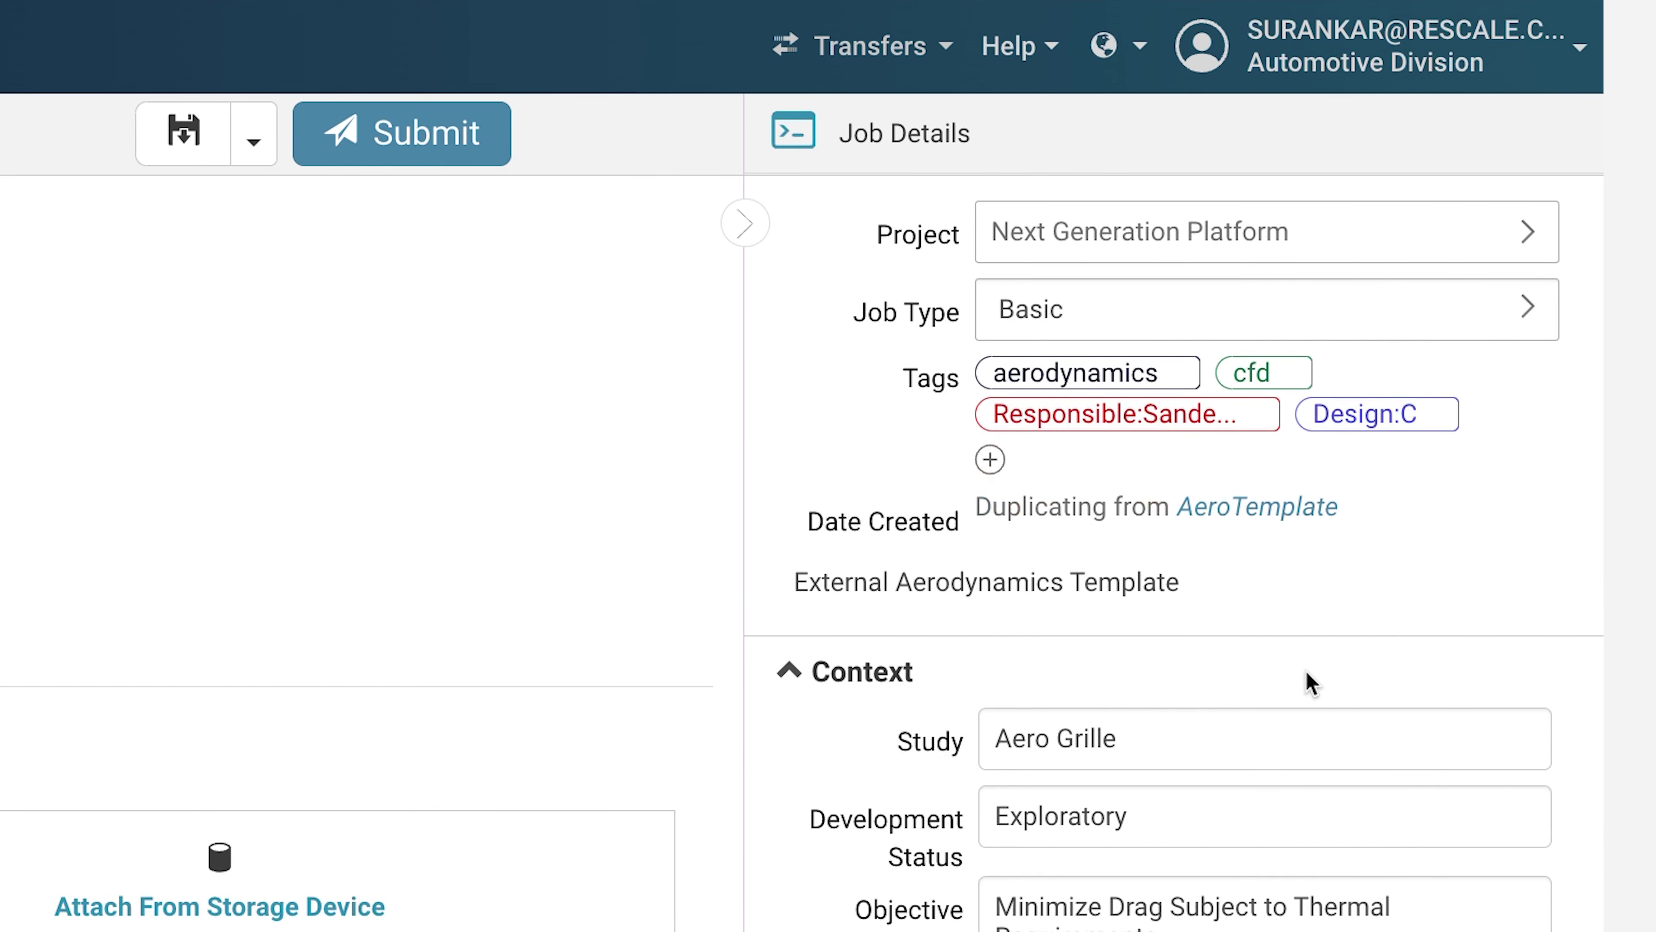
- Extend the description and fill in the Inputs, Usecase and part number fields
{"action": "left_click", "coordinate": [1071, 583]}
{"action": "type", "text": "from"}
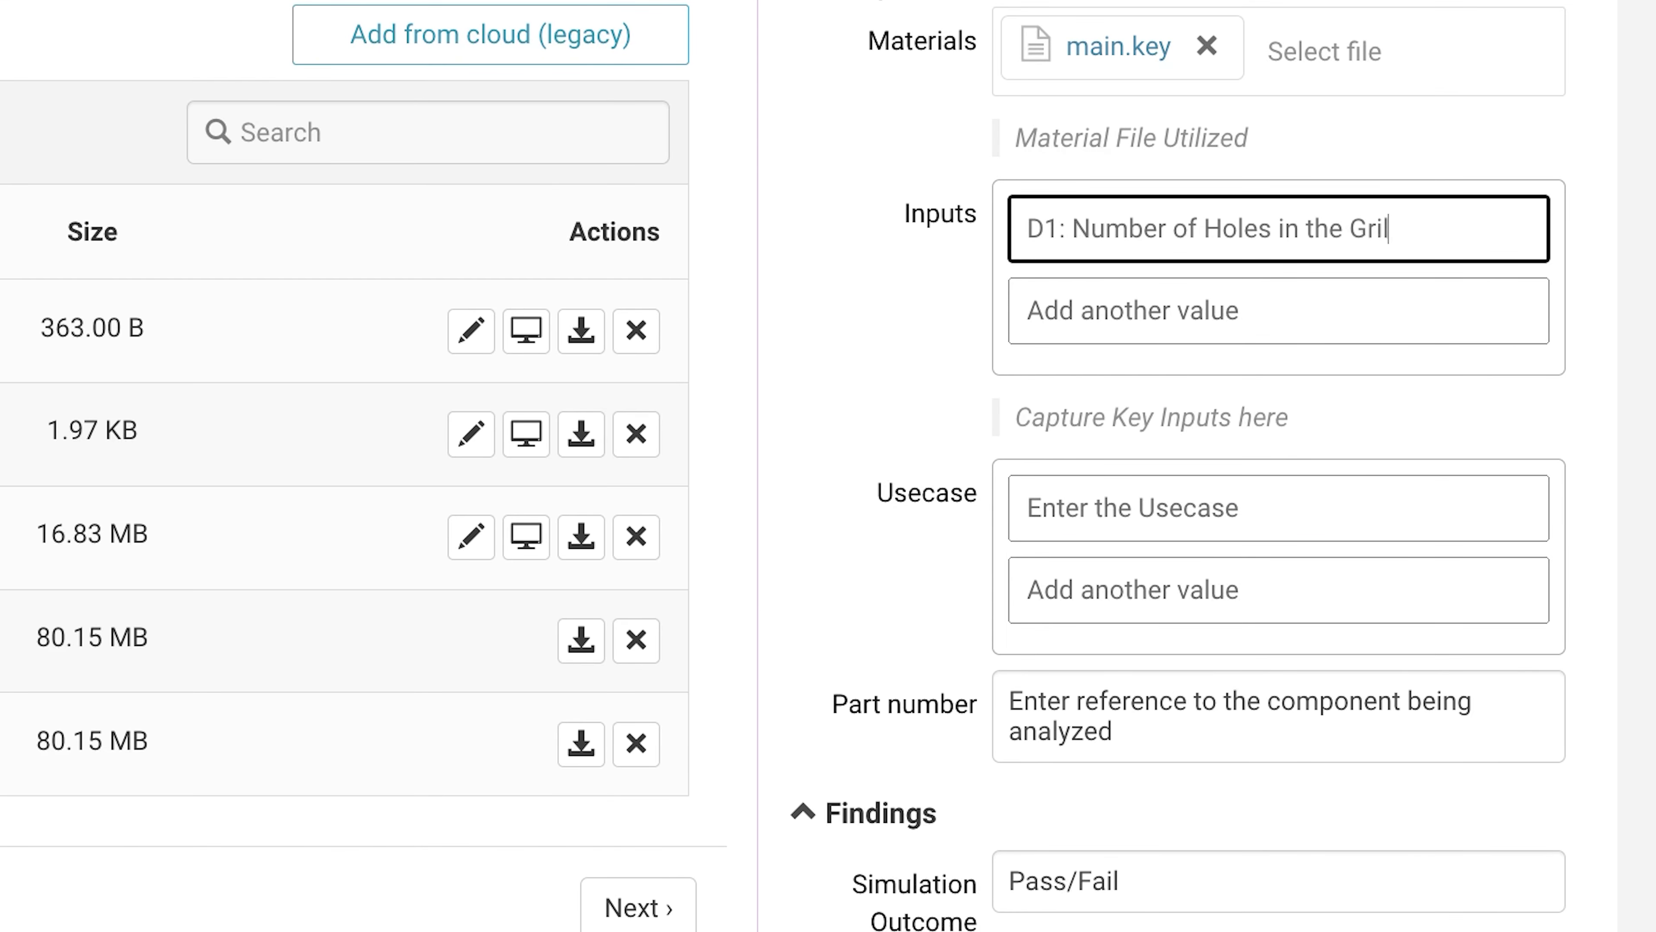
{"action": "type", "text": "le = 3"}
{"action": "key", "text": "Tab"}
{"action": "type", "text": "D2"}
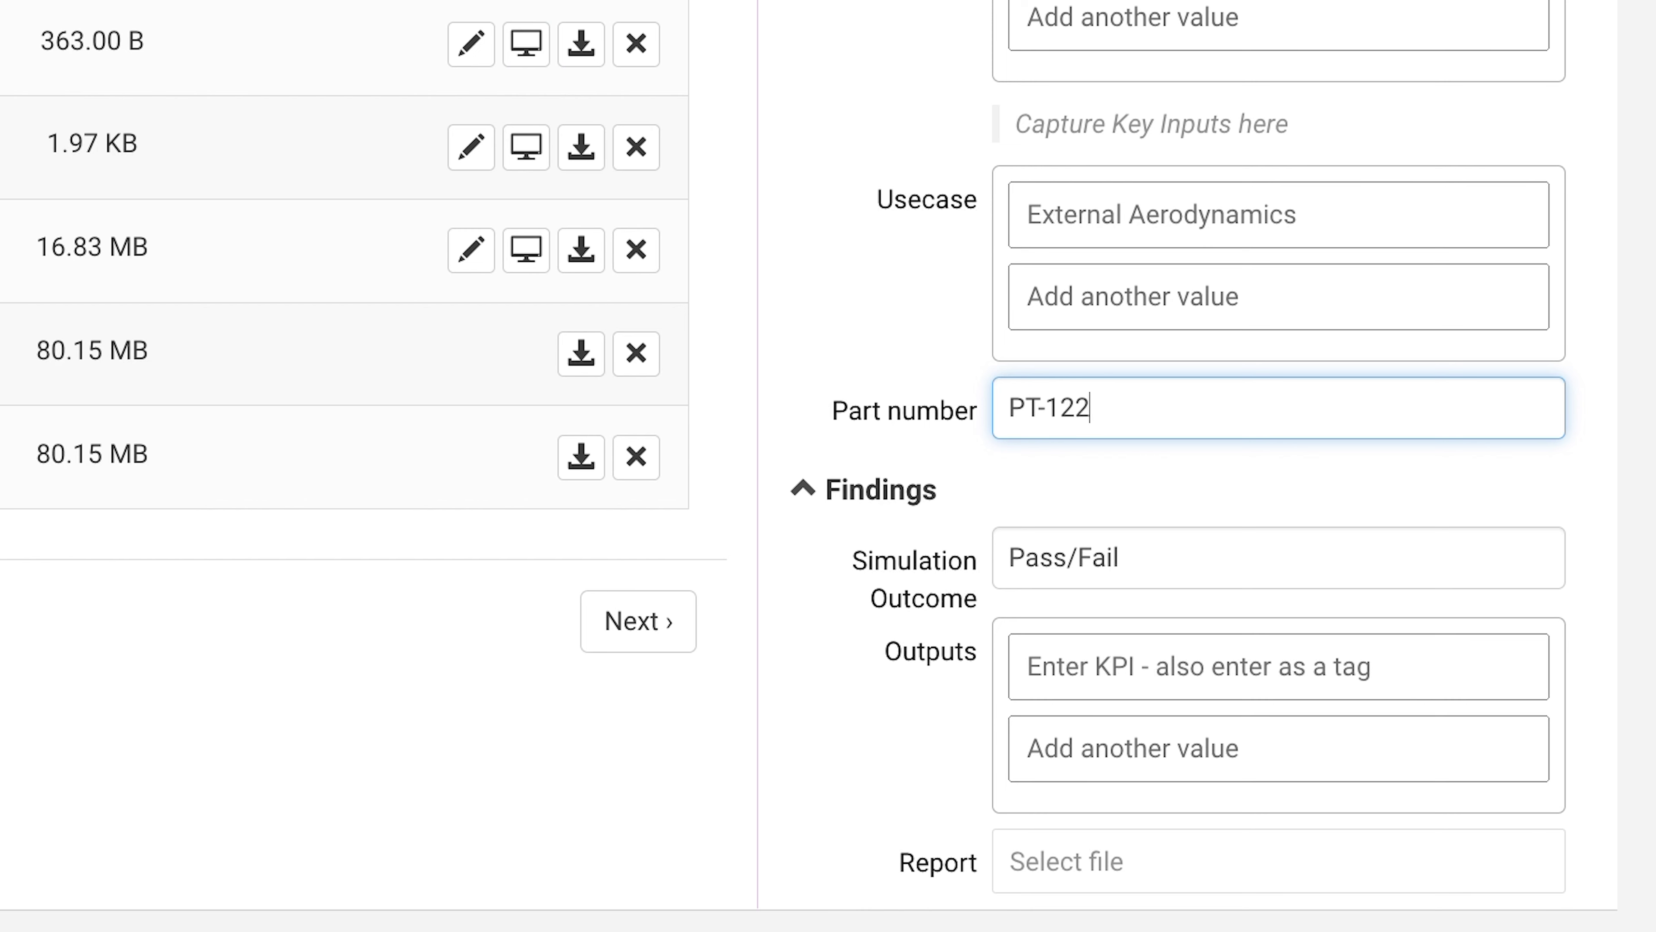
- Post a comment linking DesignE Aero Thermal Analysis, then view shareable teams
{"action": "type", "text": "used as input to this s"}
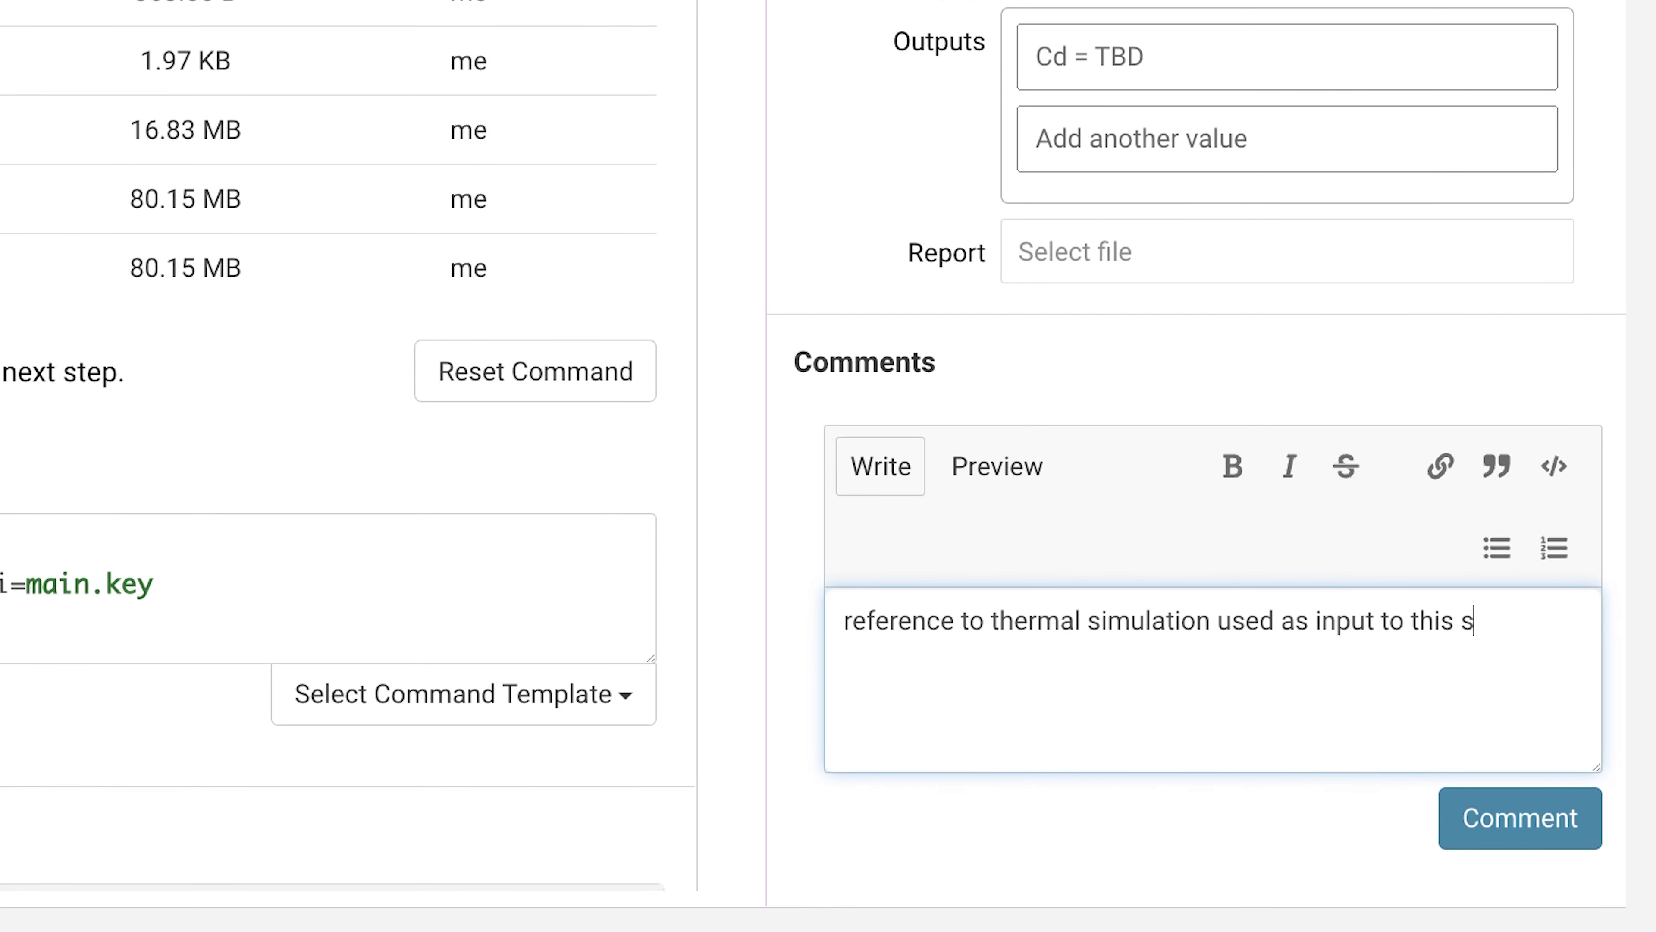
{"action": "type", "text": "al"}
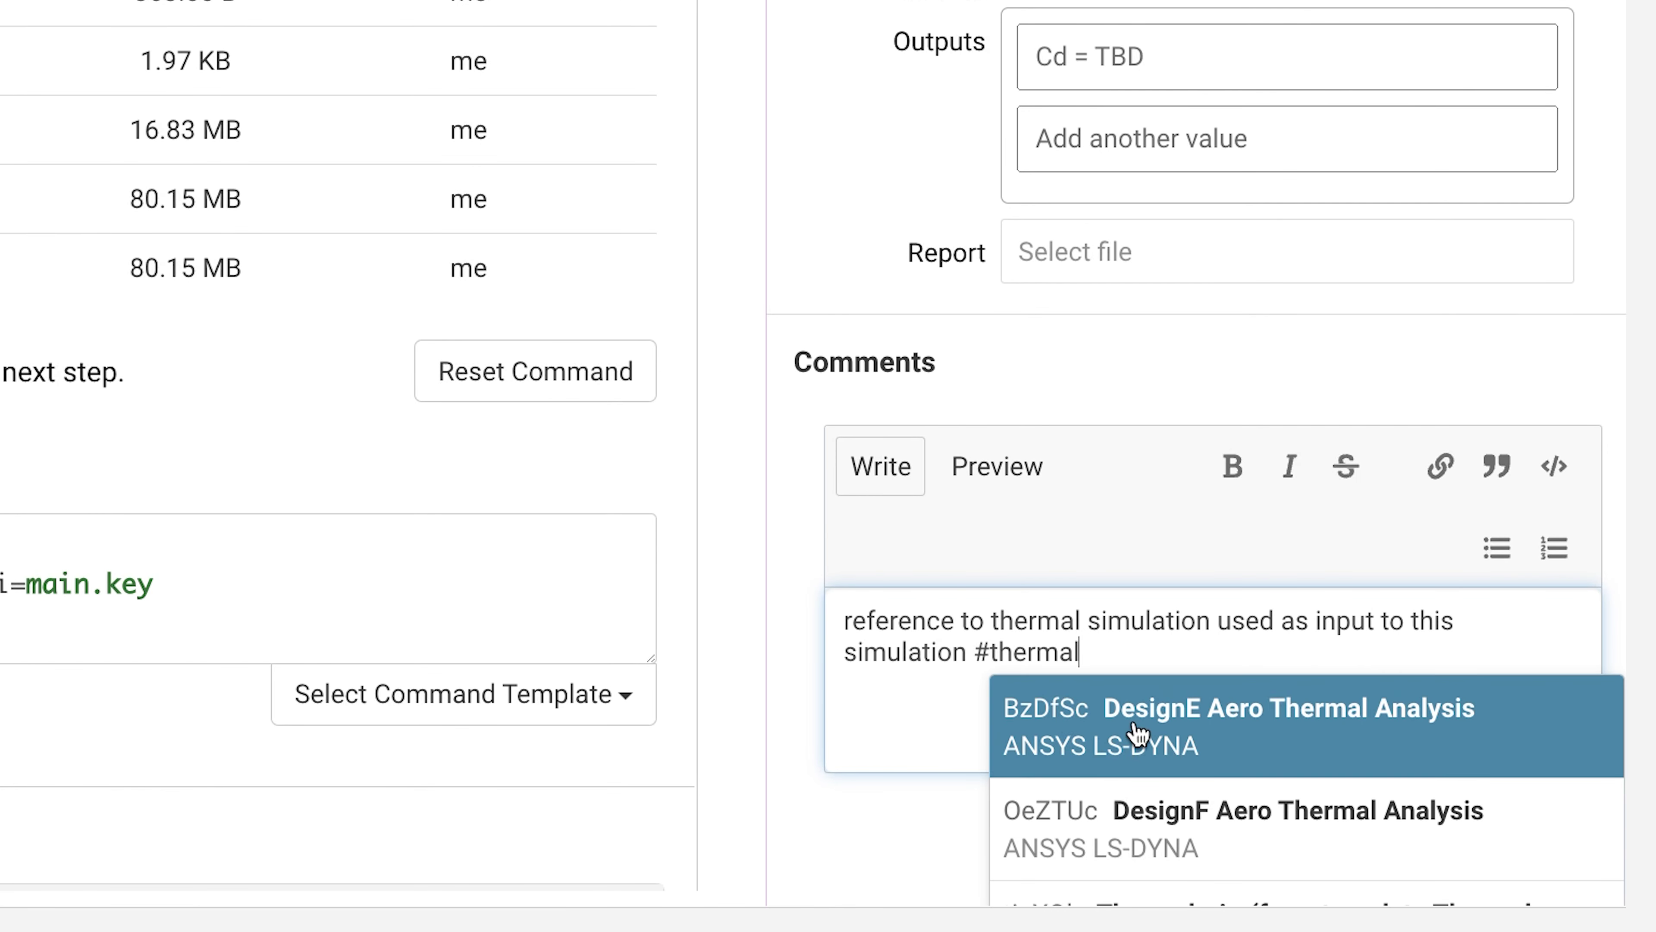
{"action": "left_click", "coordinate": [1137, 732]}
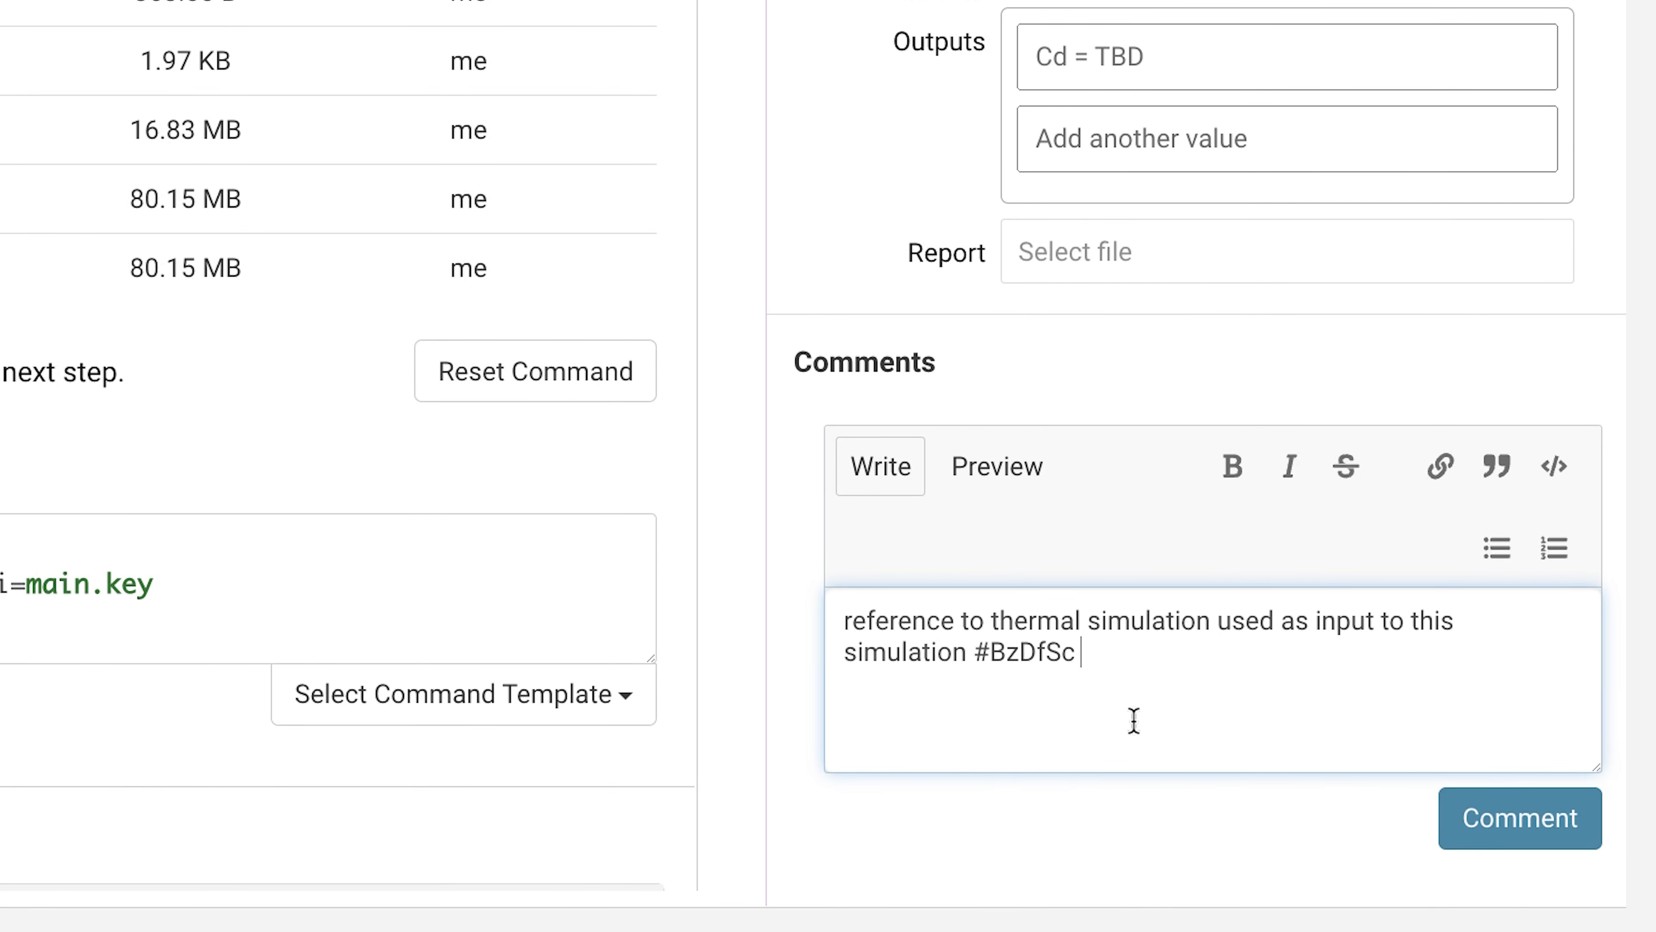
{"action": "left_click", "coordinate": [1528, 819]}
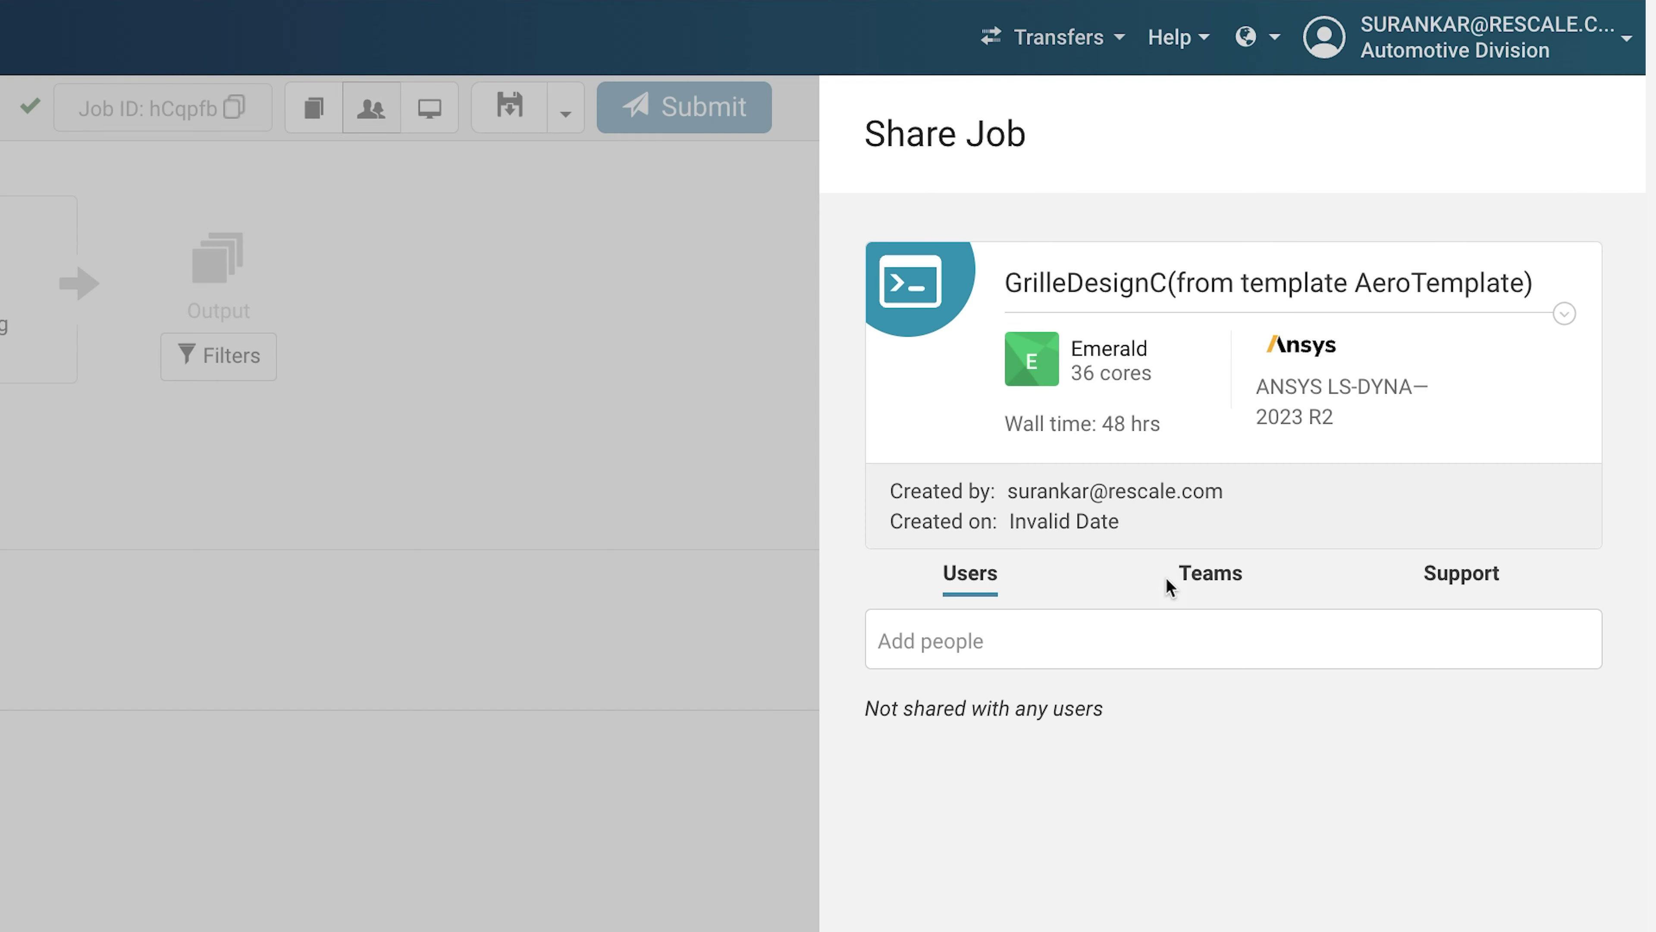
{"action": "left_click", "coordinate": [1192, 584]}
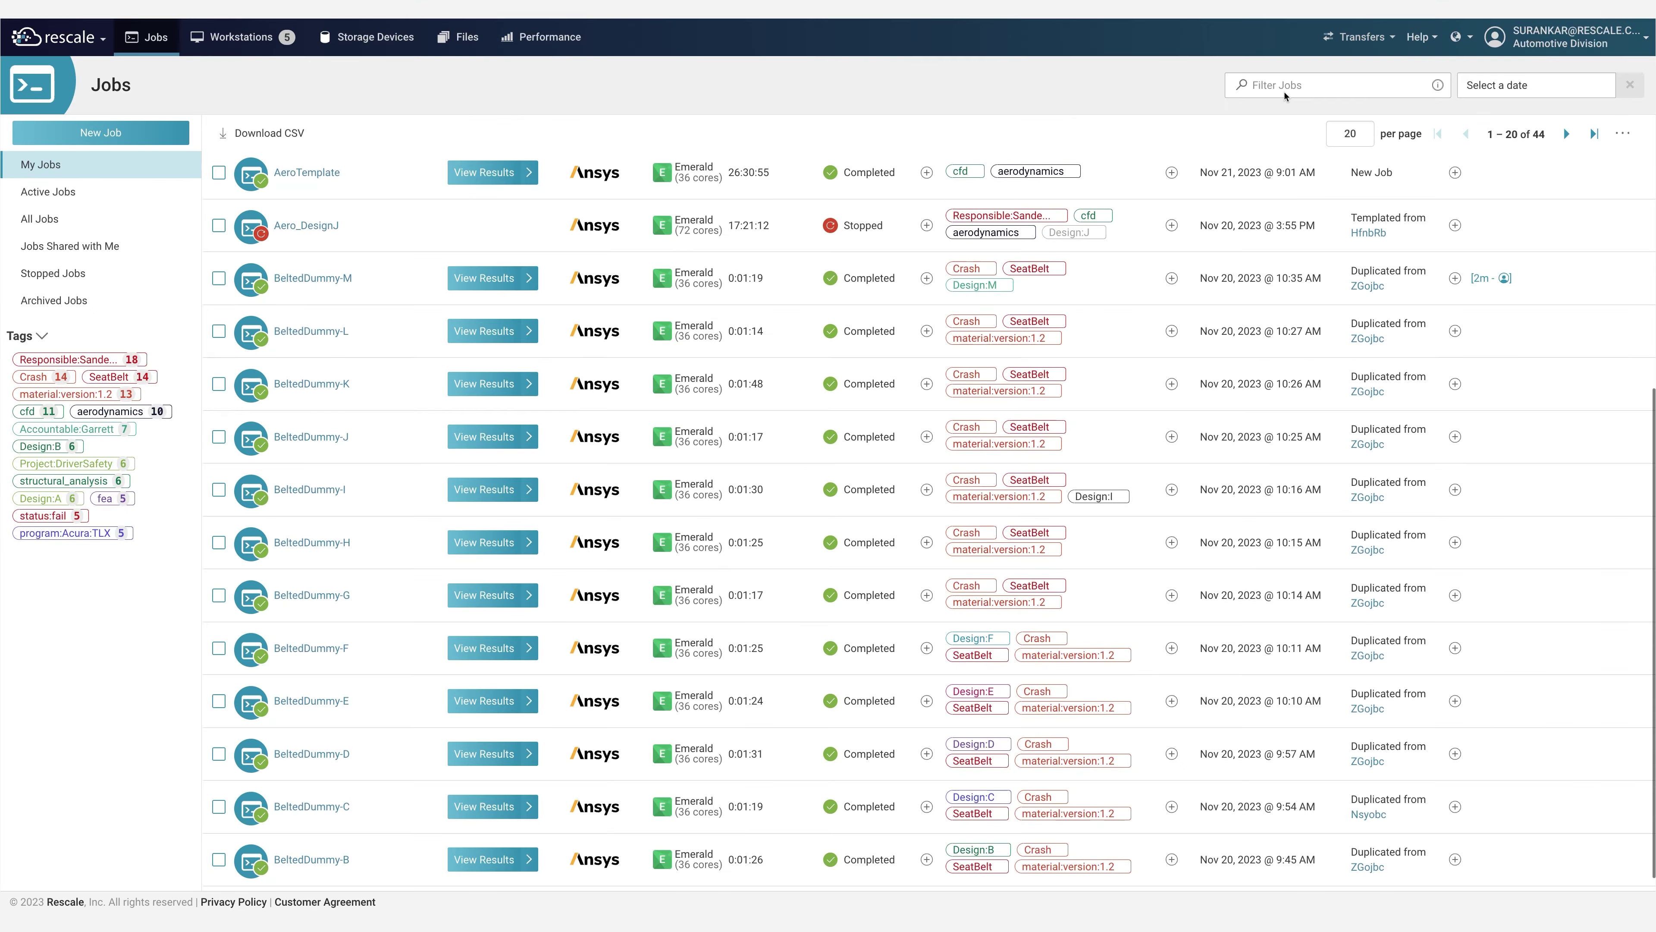
- Filter jobs with '#Crash #SeatBelt AND NOT #material:version:1.2'
{"action": "type", "text": "#cras"}
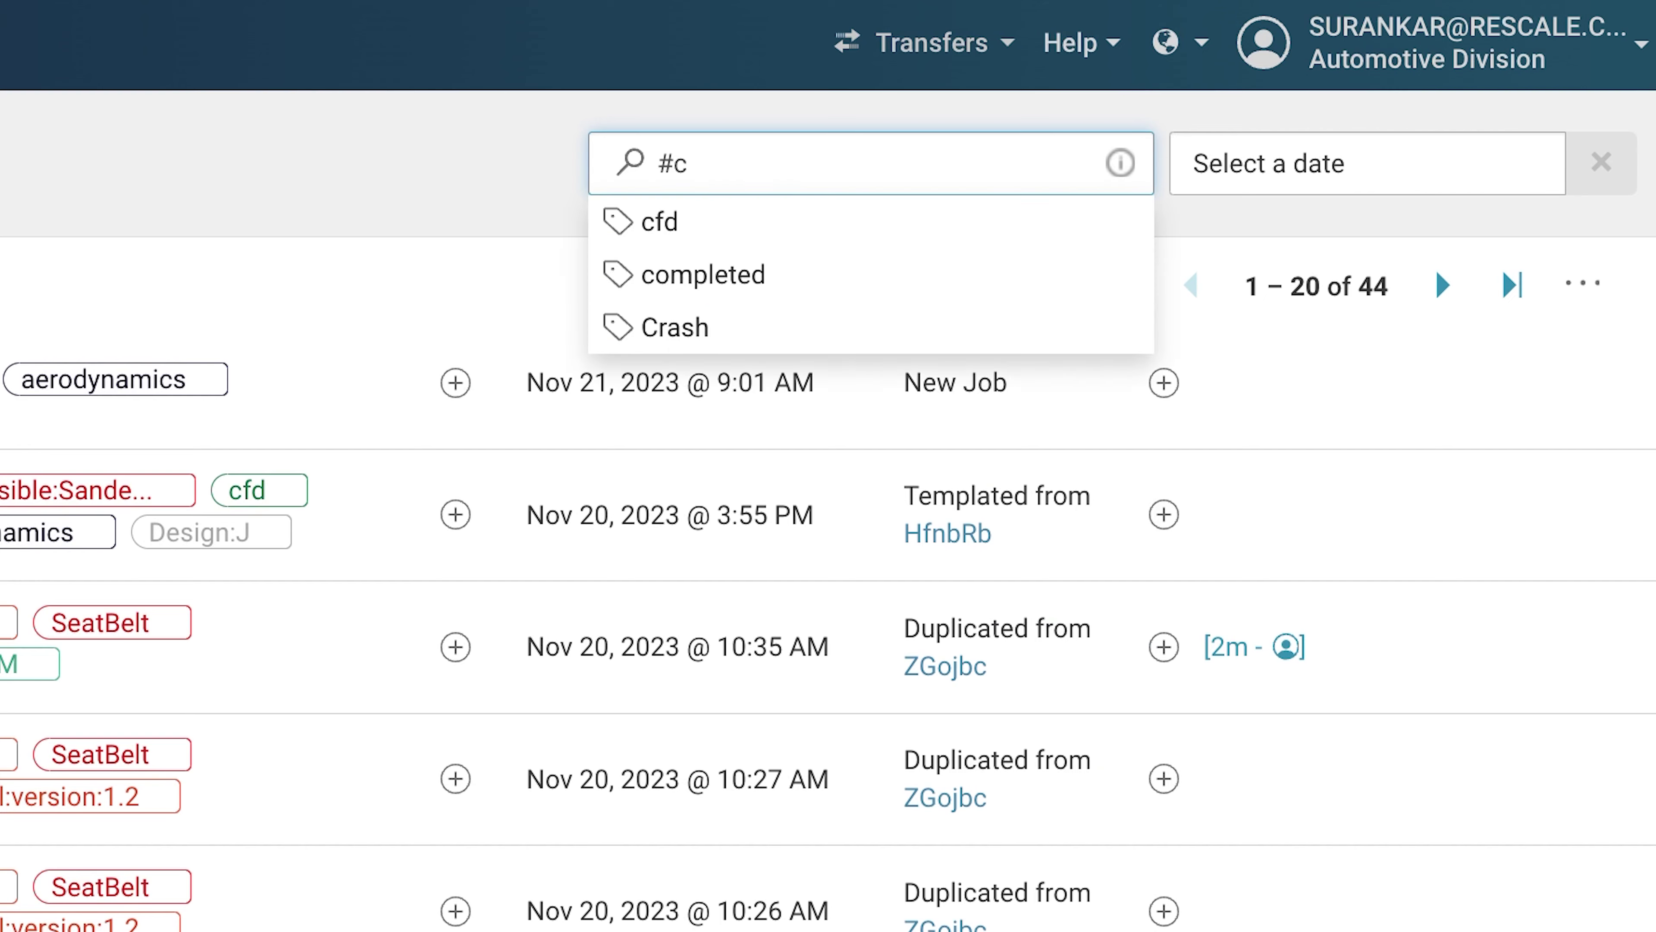
{"action": "left_click", "coordinate": [1248, 110]}
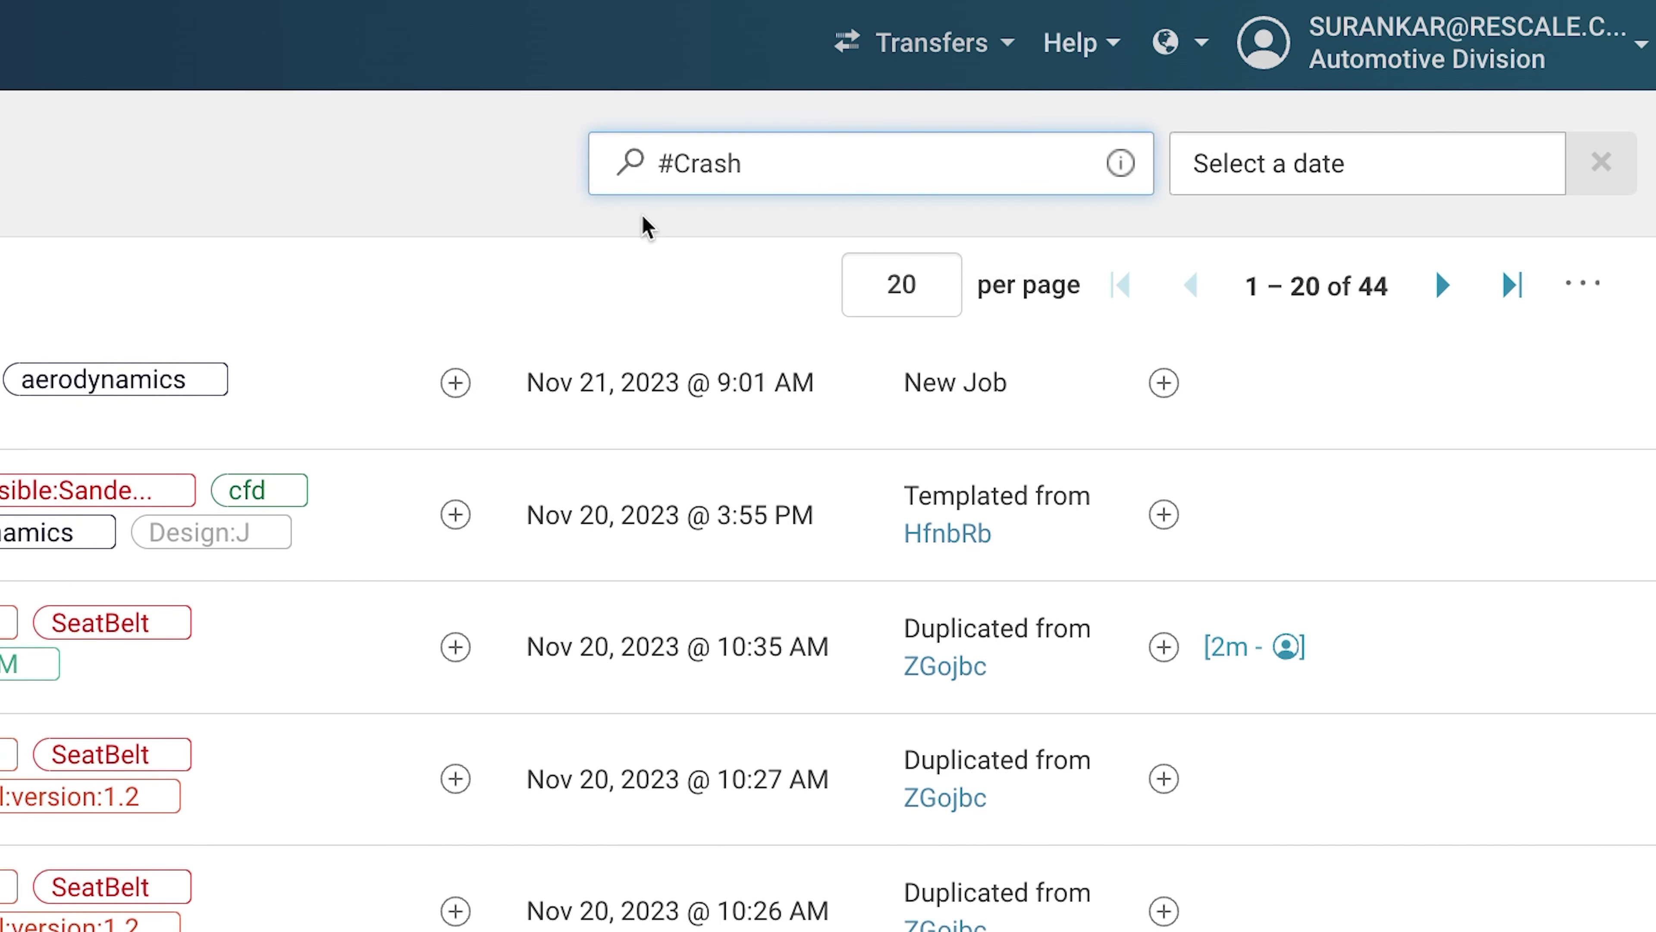
{"action": "type", "text": "#Sea"}
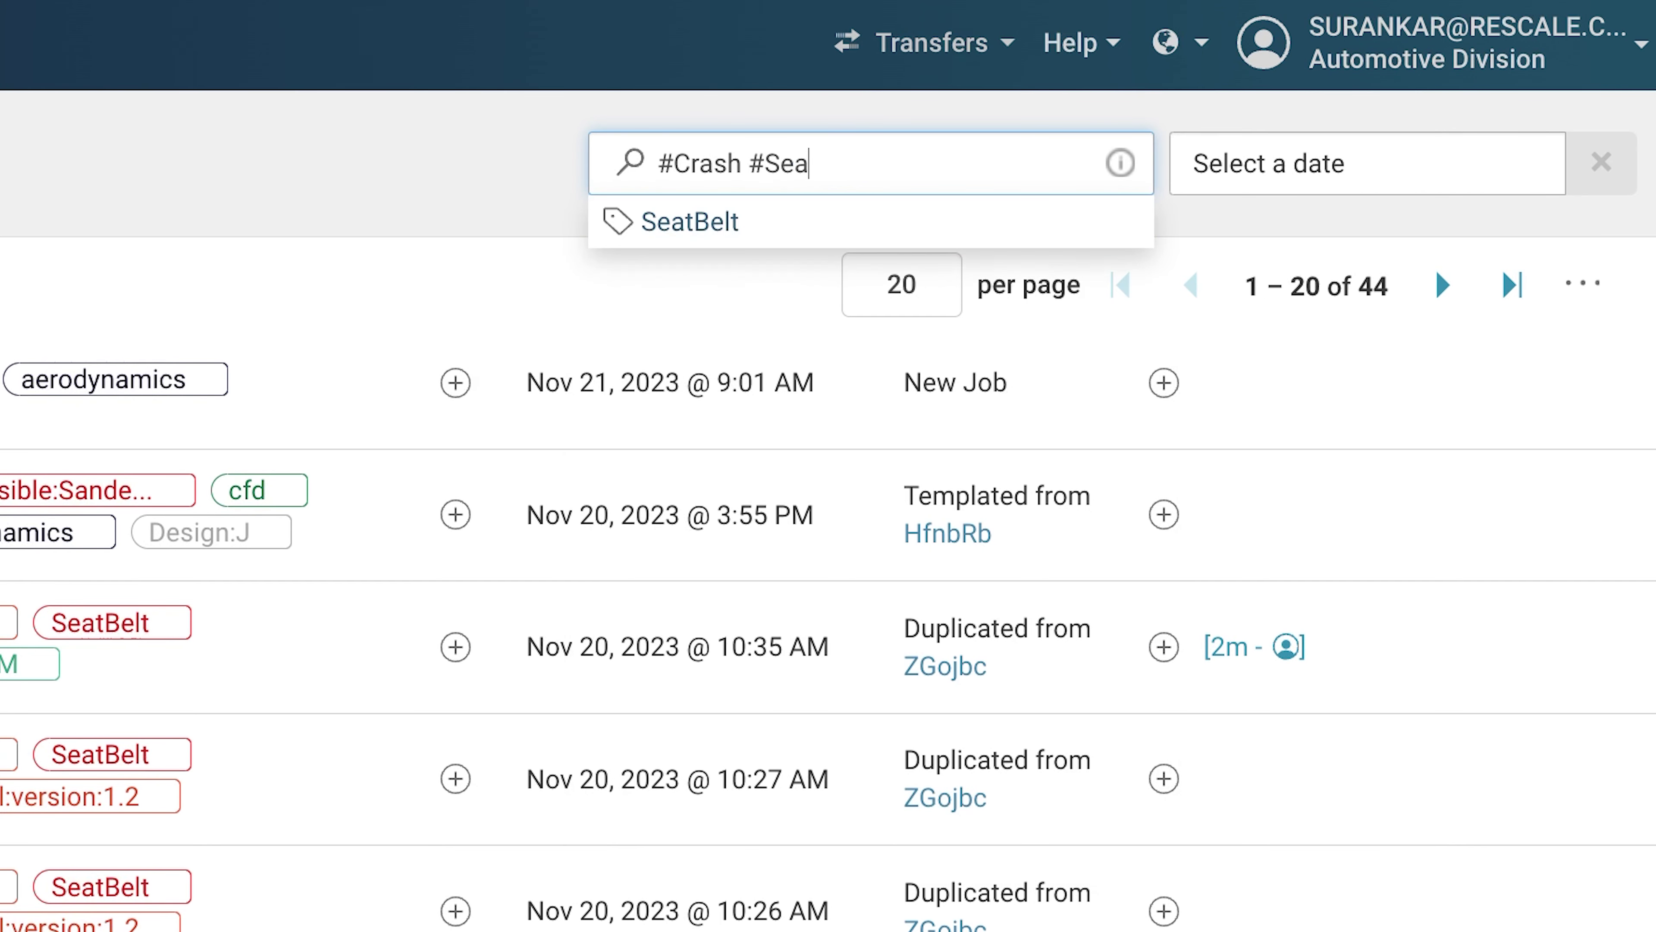
{"action": "left_click", "coordinate": [731, 247]}
{"action": "type", "text": "#ma"}
{"action": "left_click", "coordinate": [813, 330]}
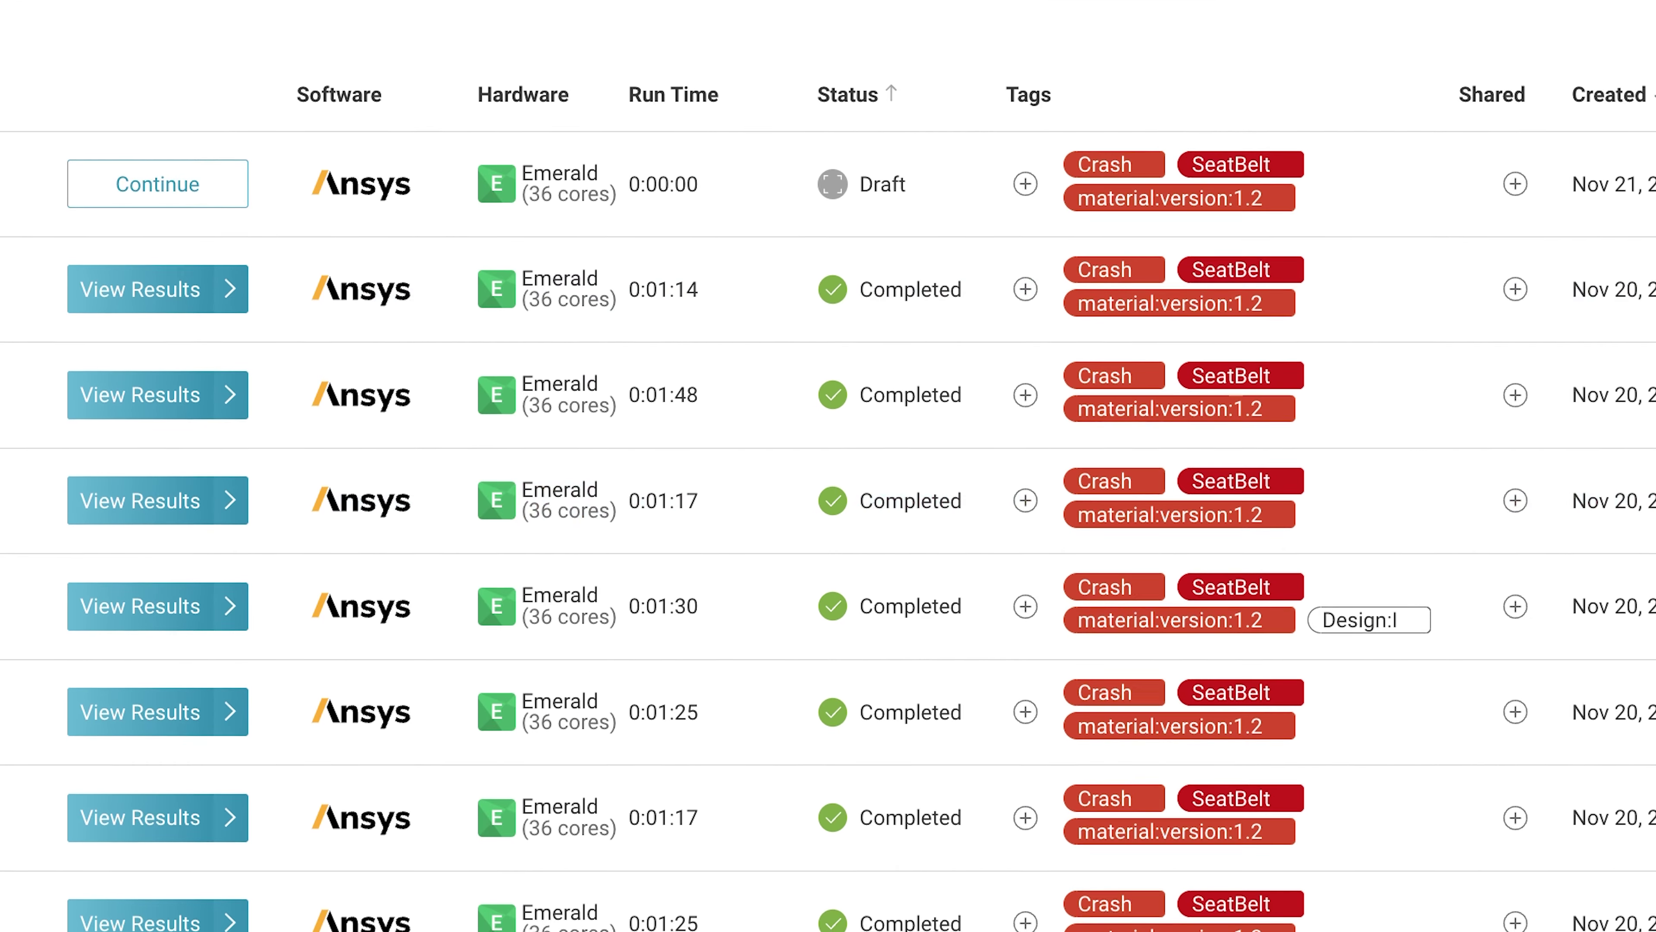
{"action": "left_click", "coordinate": [840, 267]}
{"action": "type", "text": "AND "}
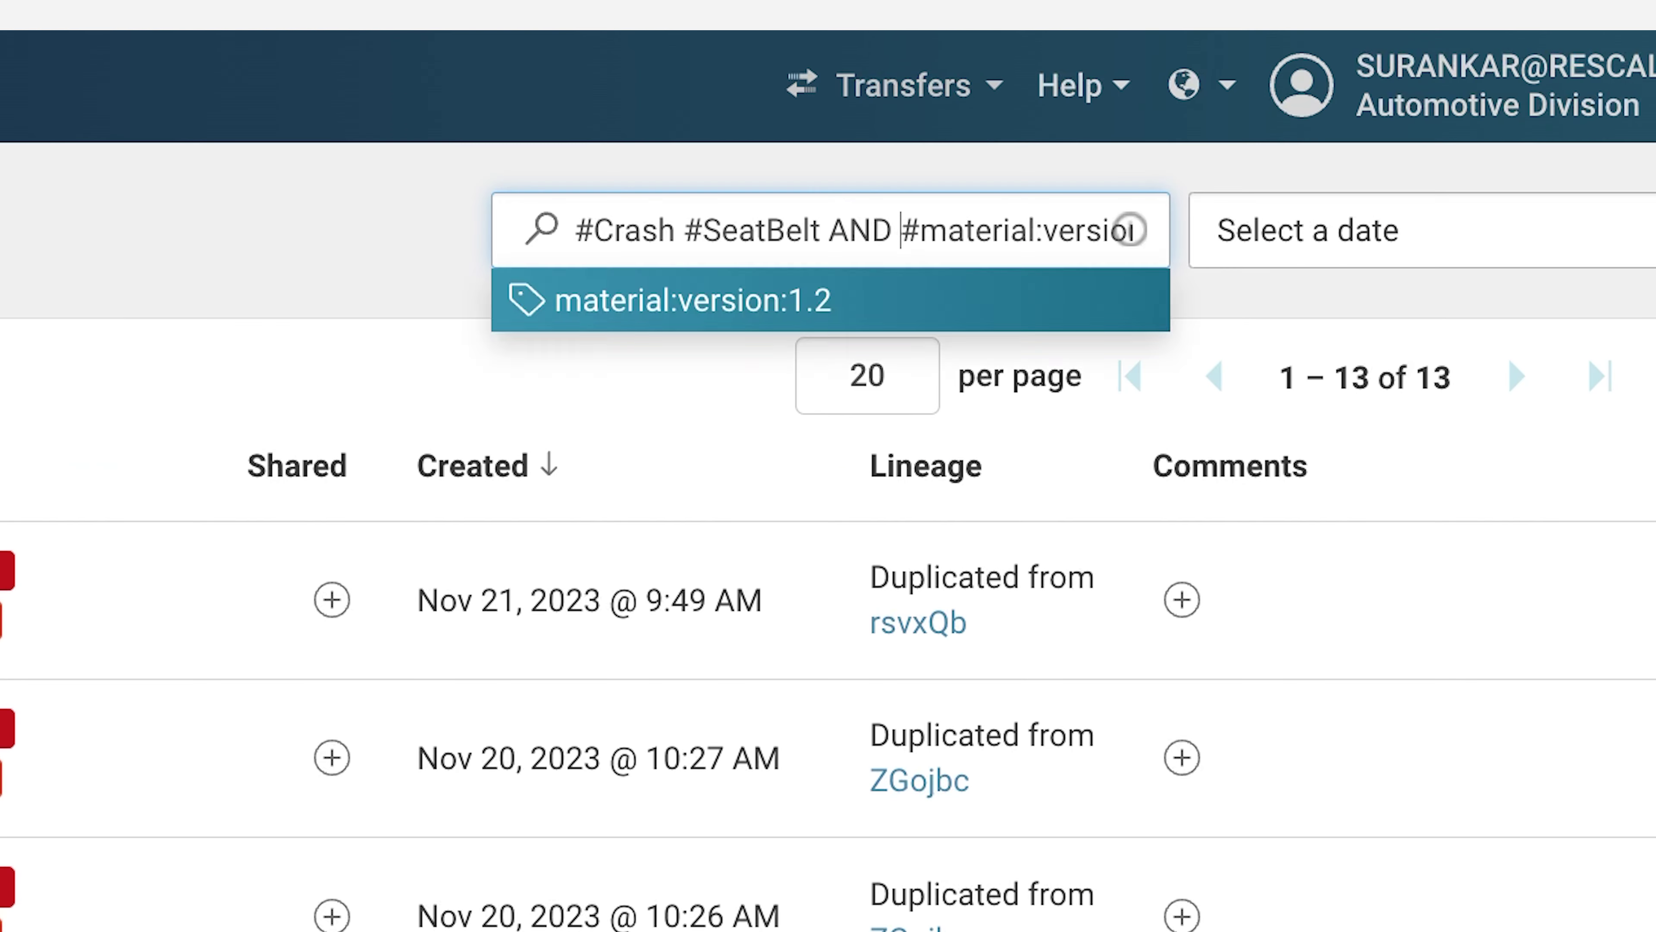
{"action": "type", "text": "NOT"}
{"action": "key", "text": "Return"}
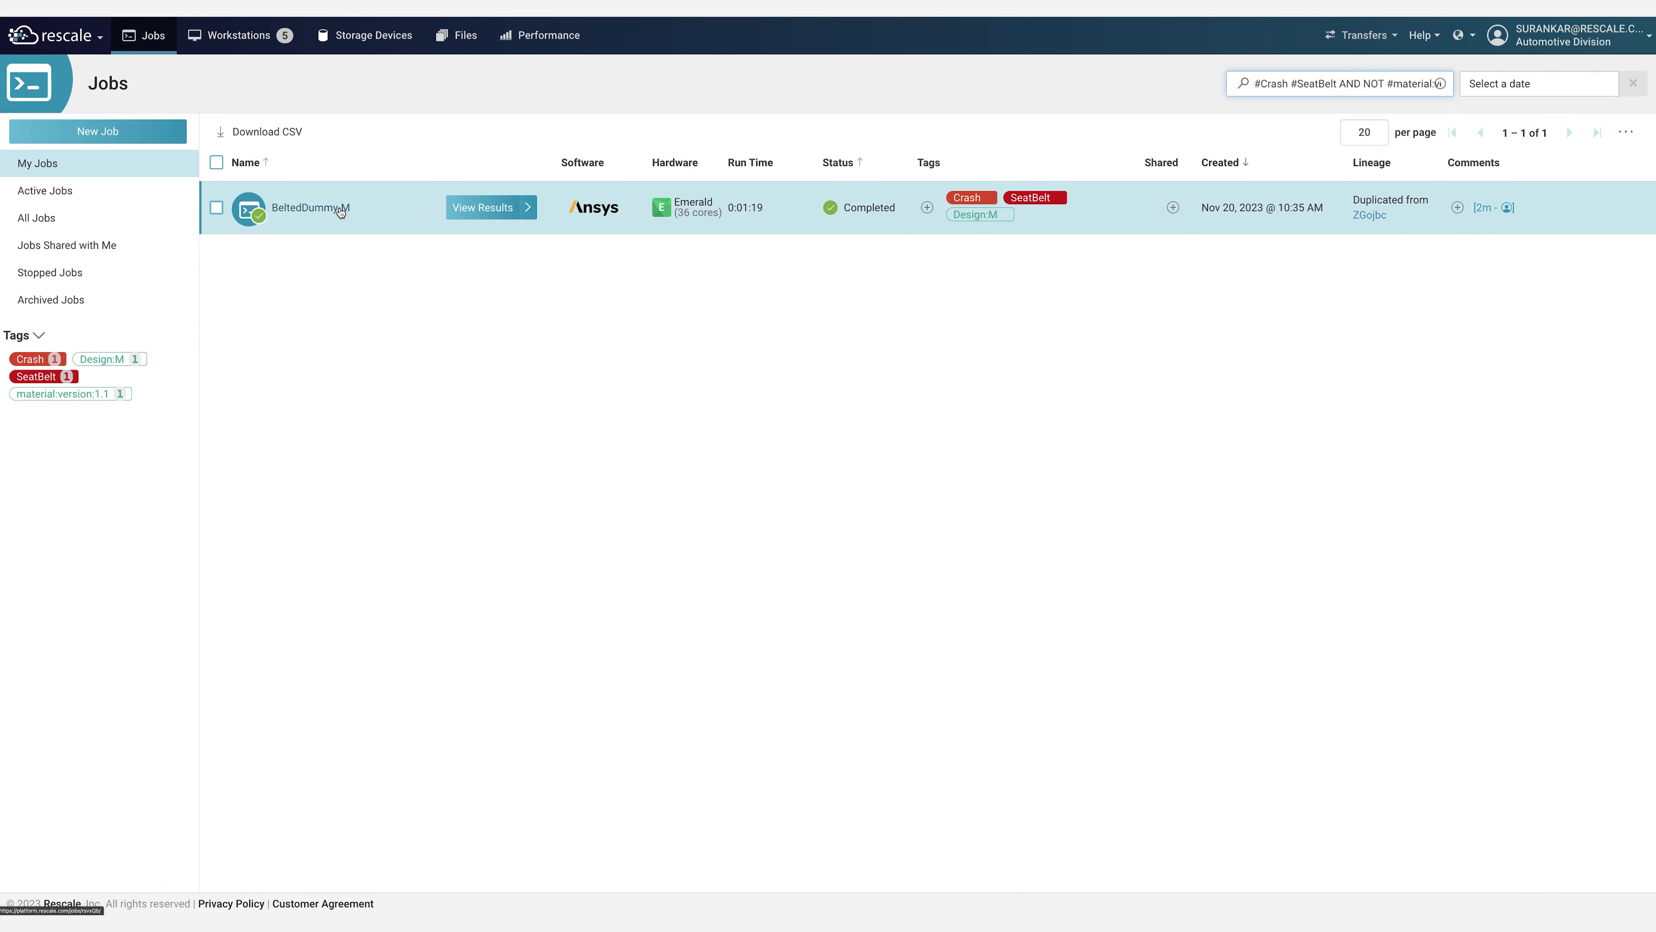
- Open BeltedDummy-M, search its files for 'material', and review material_database_v1.1.k
{"action": "left_click", "coordinate": [340, 210]}
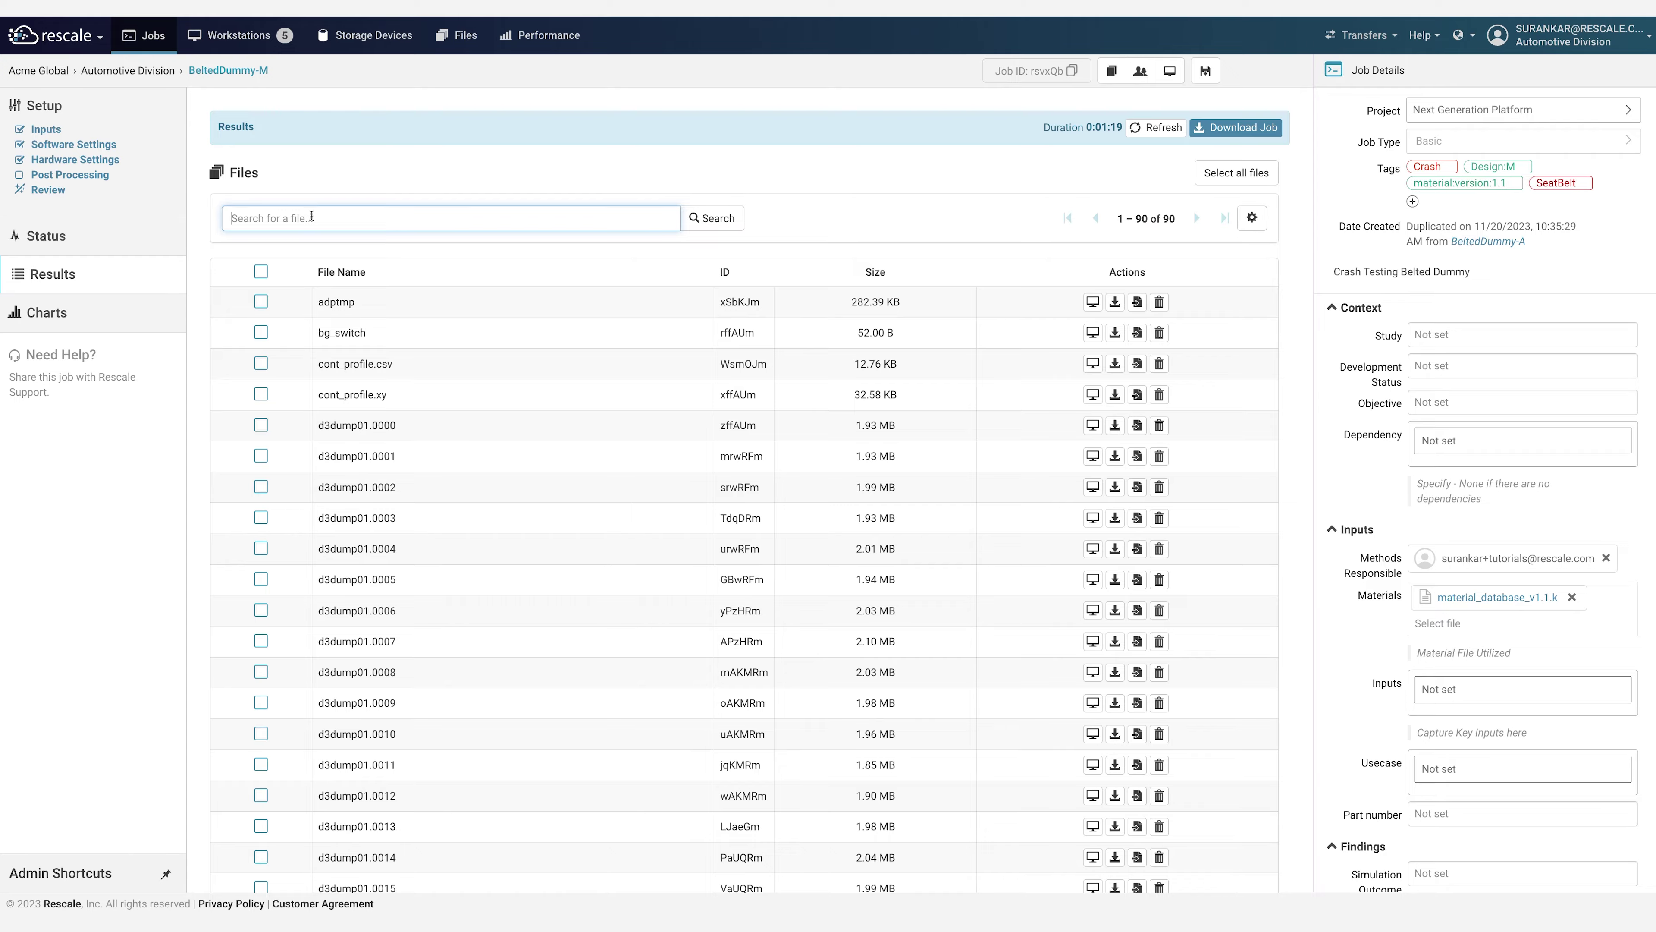
{"action": "left_click", "coordinate": [316, 212]}
{"action": "type", "text": "materi"}
{"action": "type", "text": "al"}
{"action": "key", "text": "Return"}
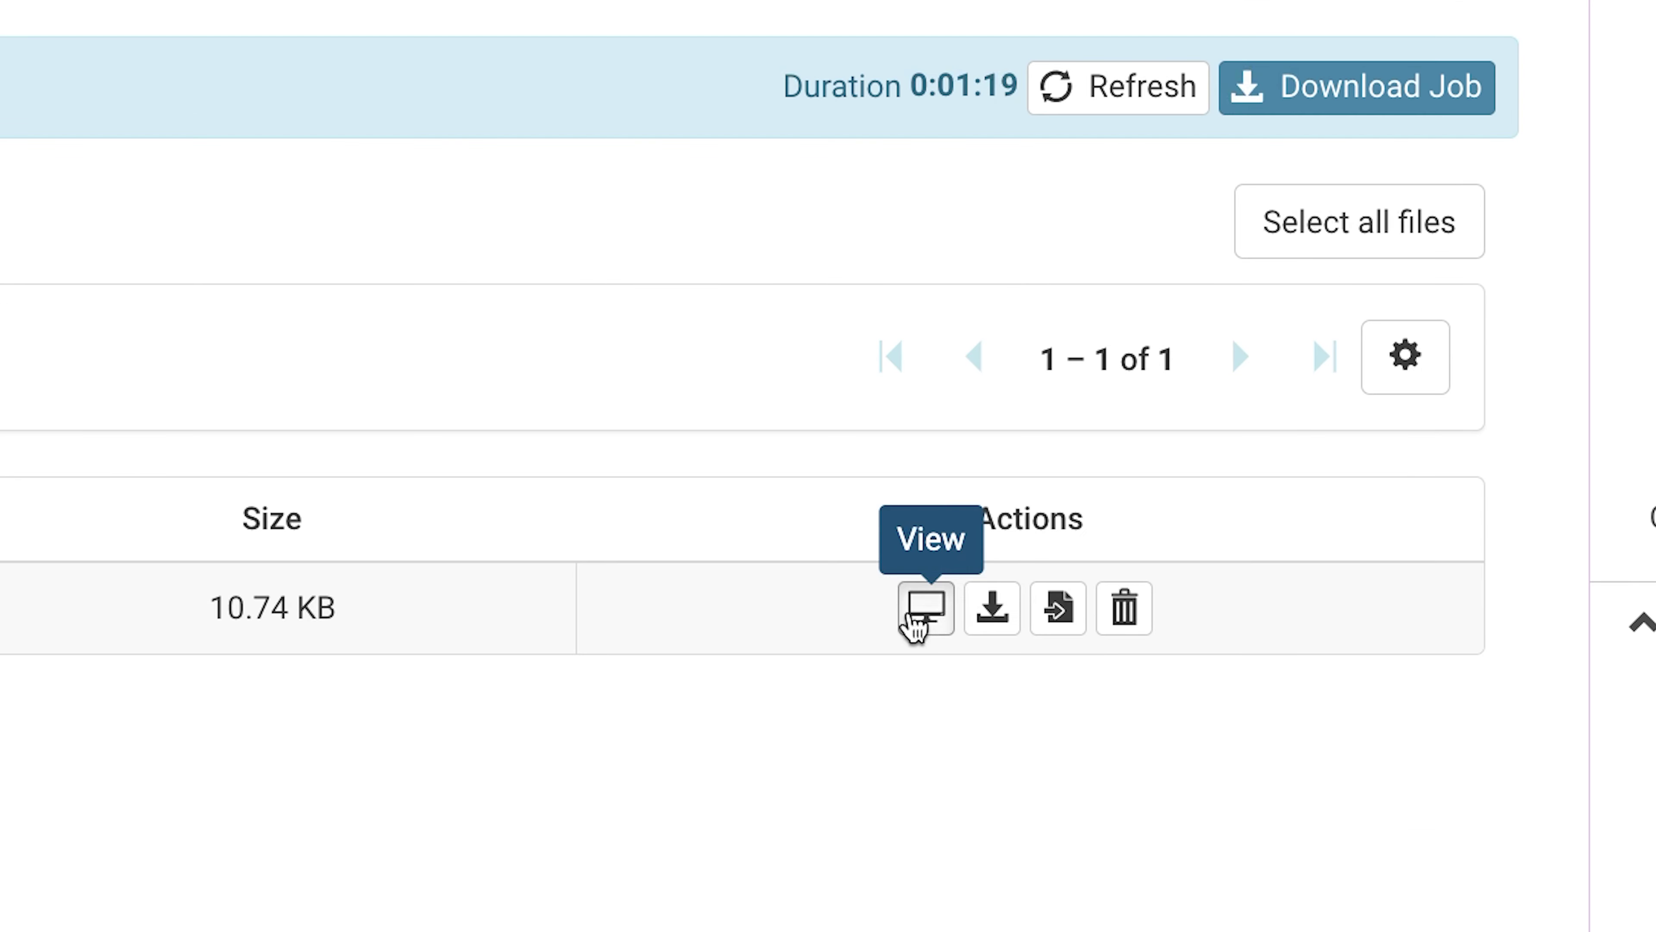
{"action": "left_click", "coordinate": [915, 625]}
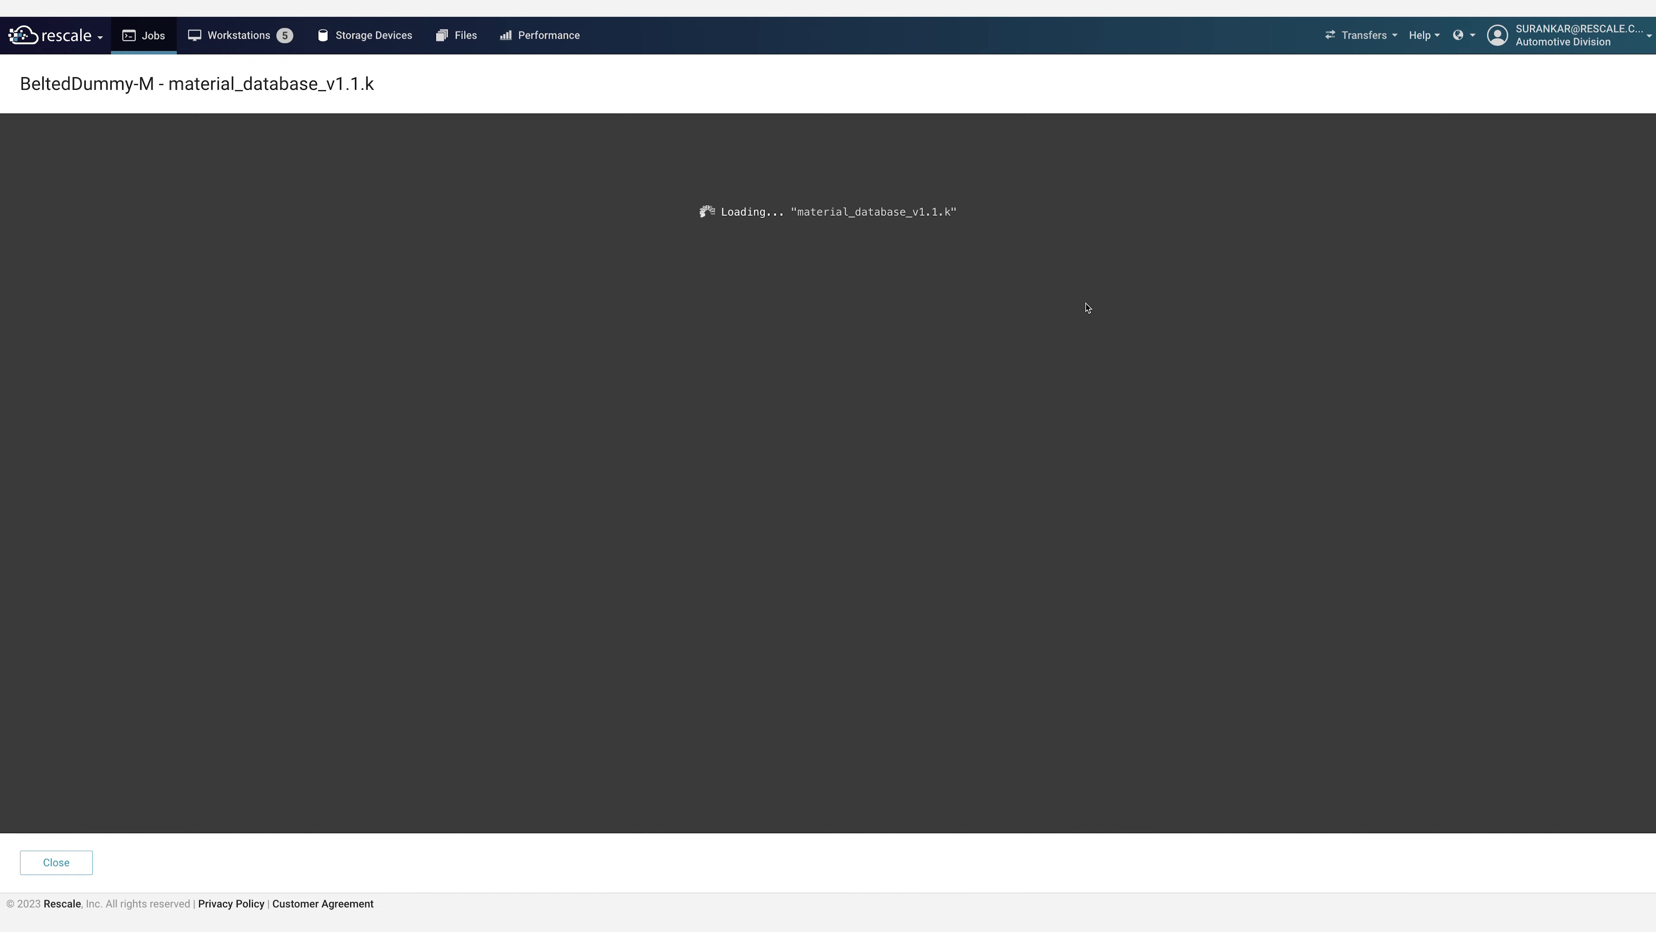
{"action": "scroll", "coordinate": [81, 557], "scroll_direction": "down", "scroll_amount": 3}
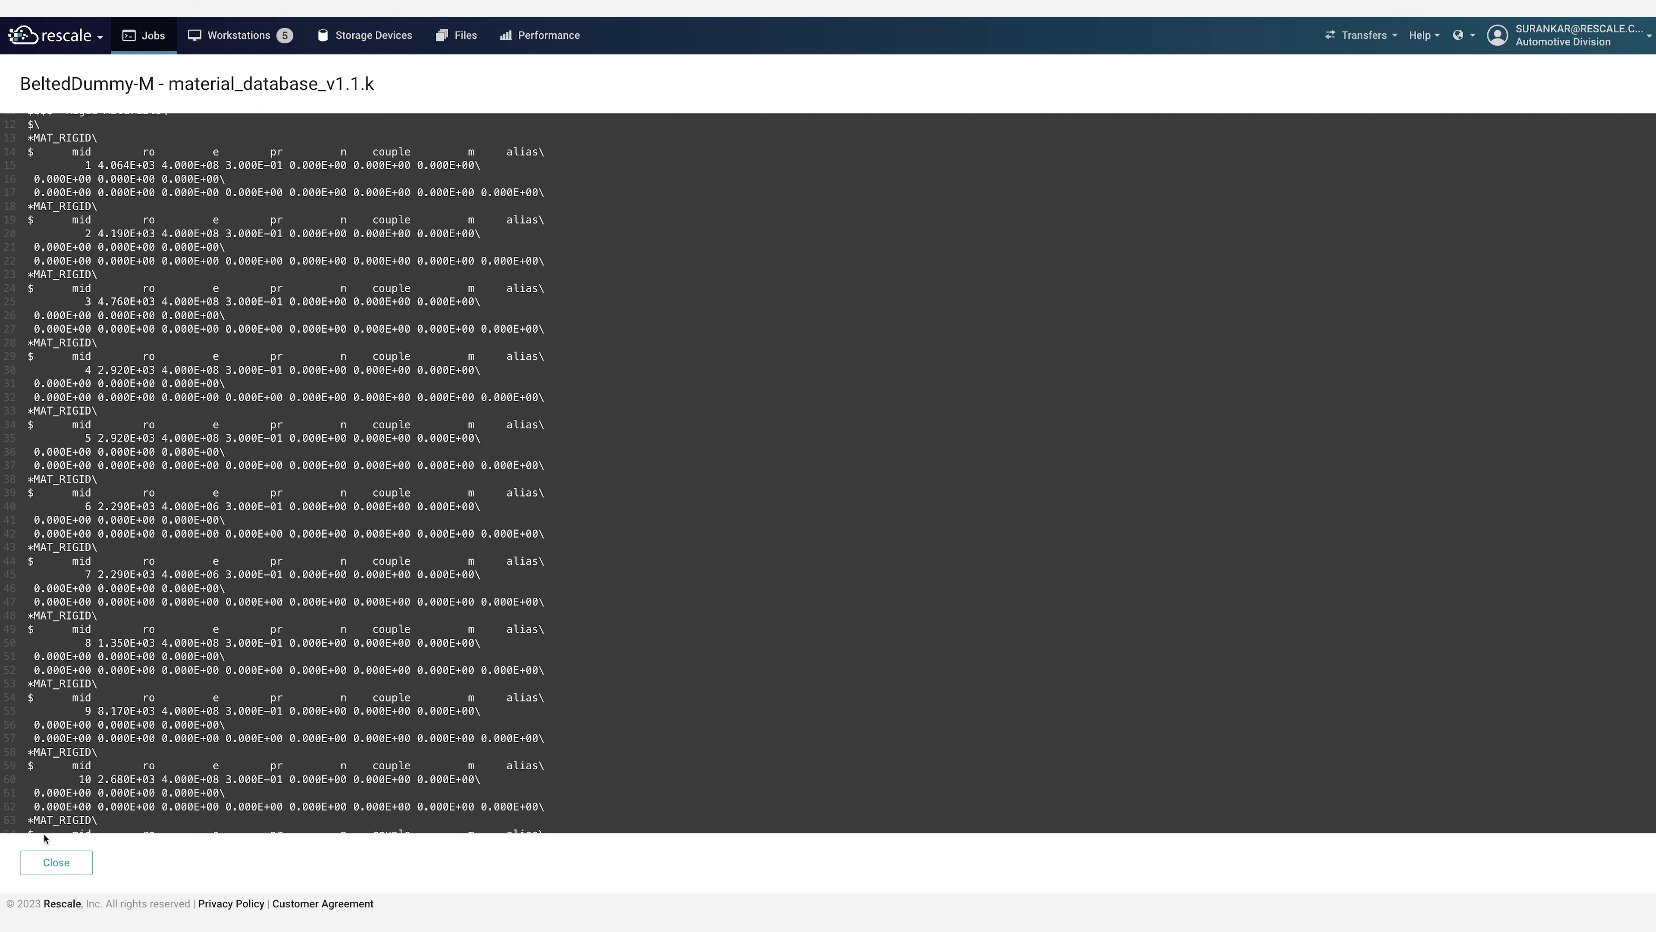
{"action": "left_click", "coordinate": [52, 862]}
{"action": "scroll", "coordinate": [1402, 652], "scroll_direction": "down", "scroll_amount": 10}
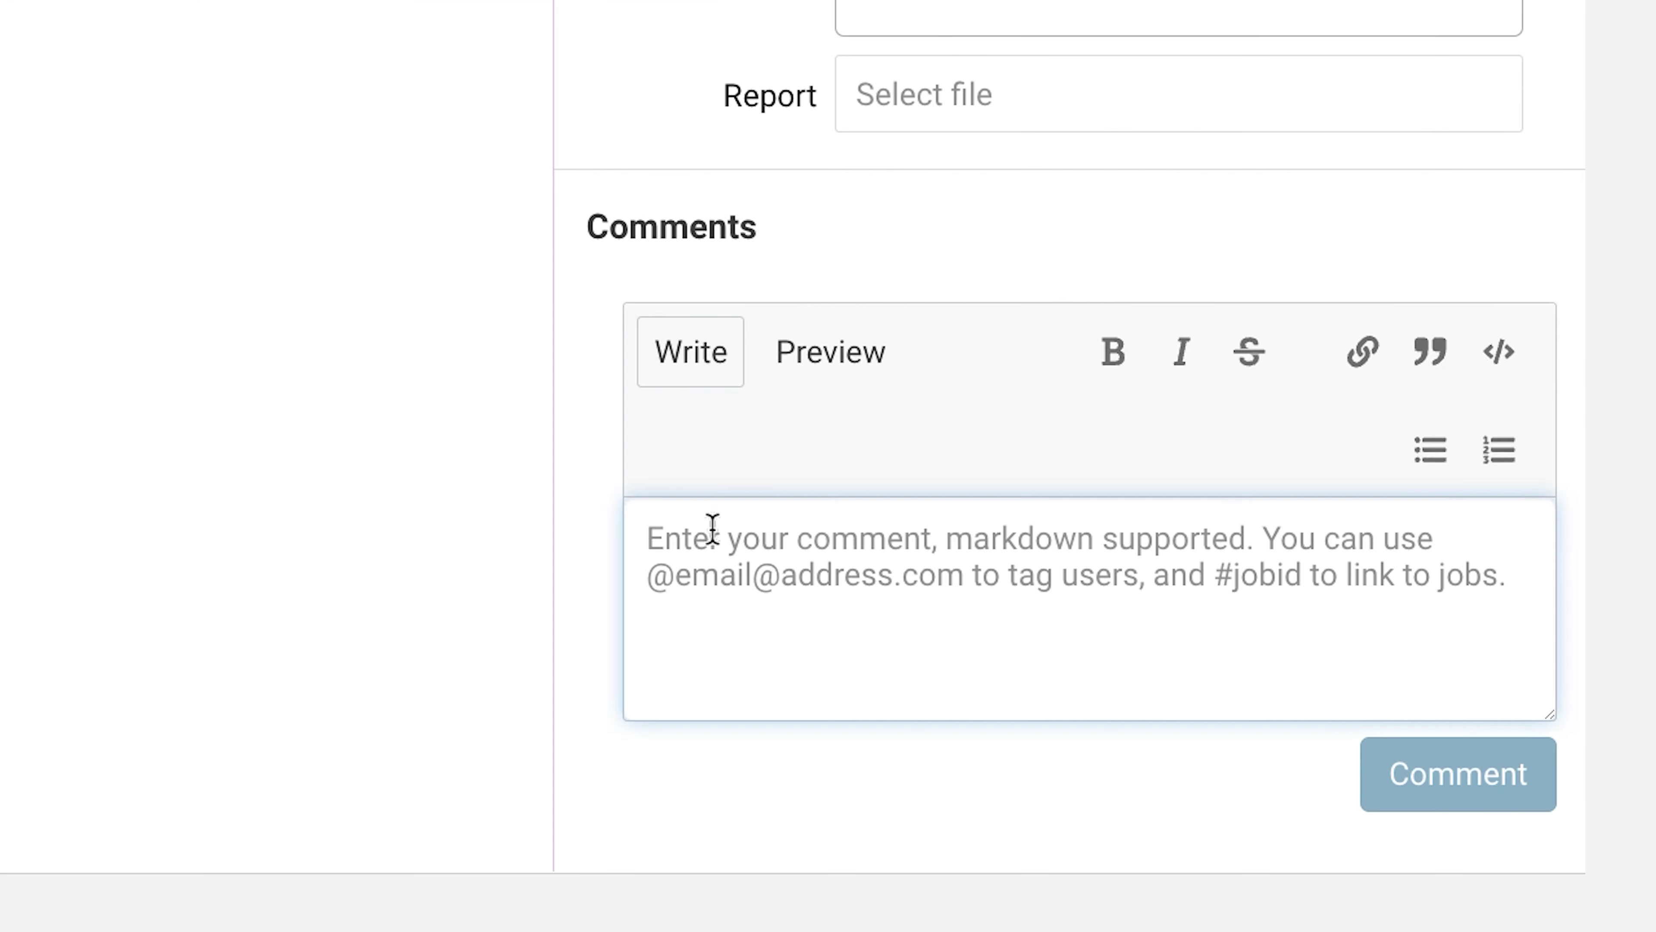
- Post a comment on BeltedDummy-M mentioning the responsible user about the wrong material
{"action": "type", "text": "@sand"}
{"action": "left_click", "coordinate": [888, 762]}
{"action": "type", "text": "- material used is incorrect. Please use material file version 1.2 and run again"}
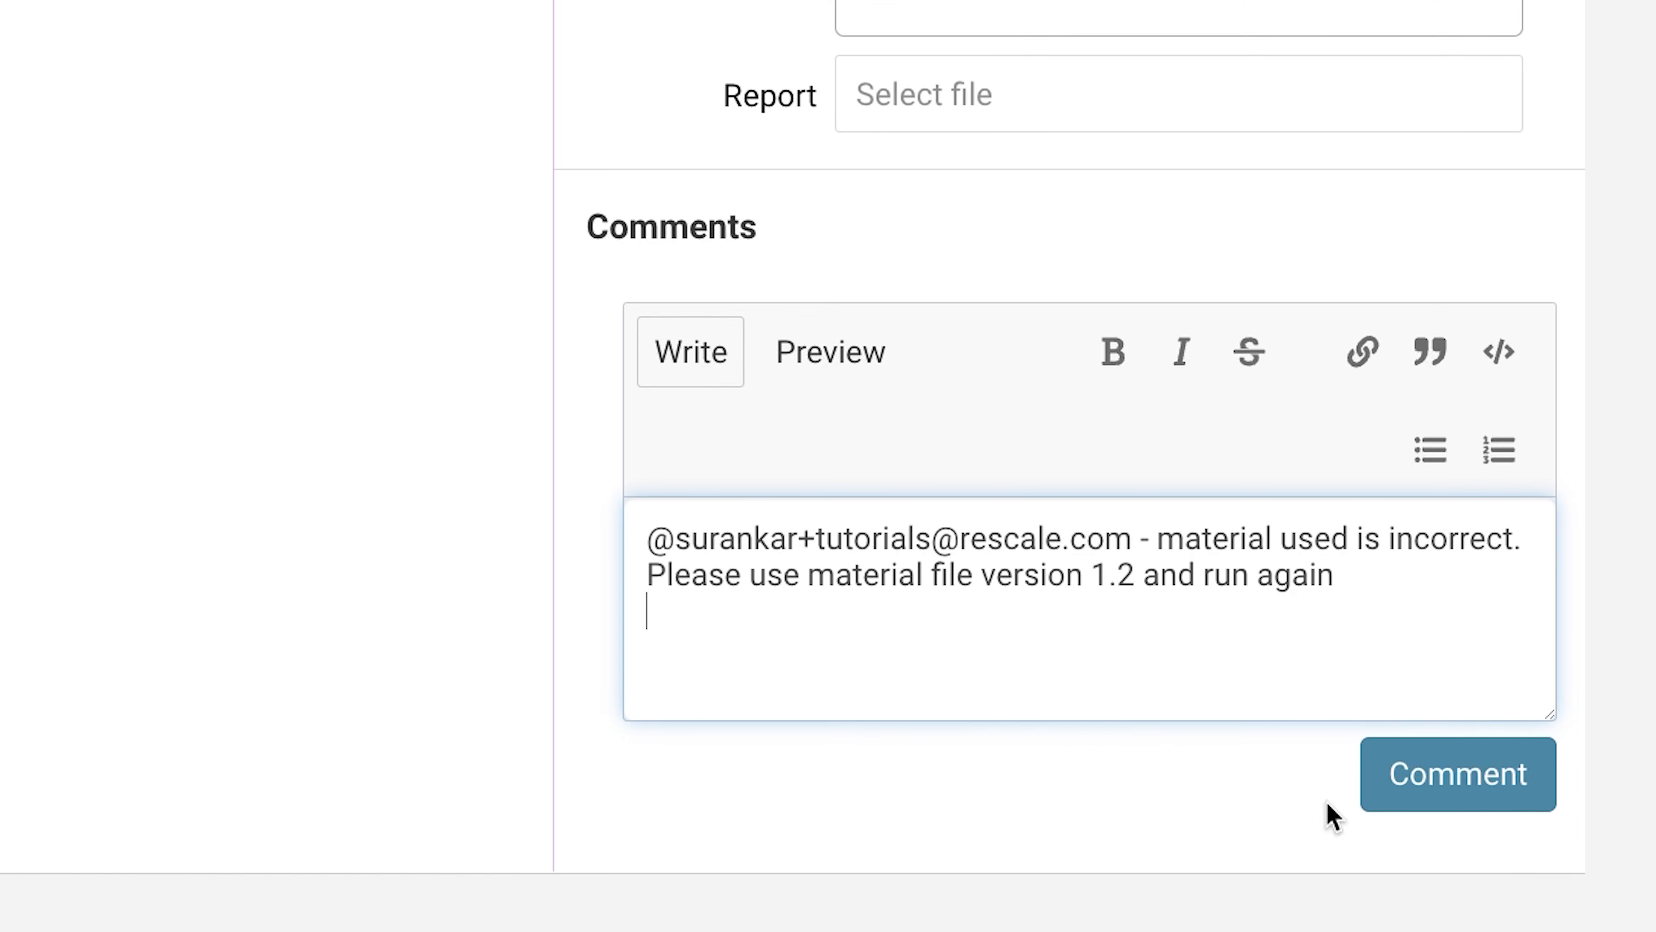
{"action": "left_click", "coordinate": [1460, 799]}
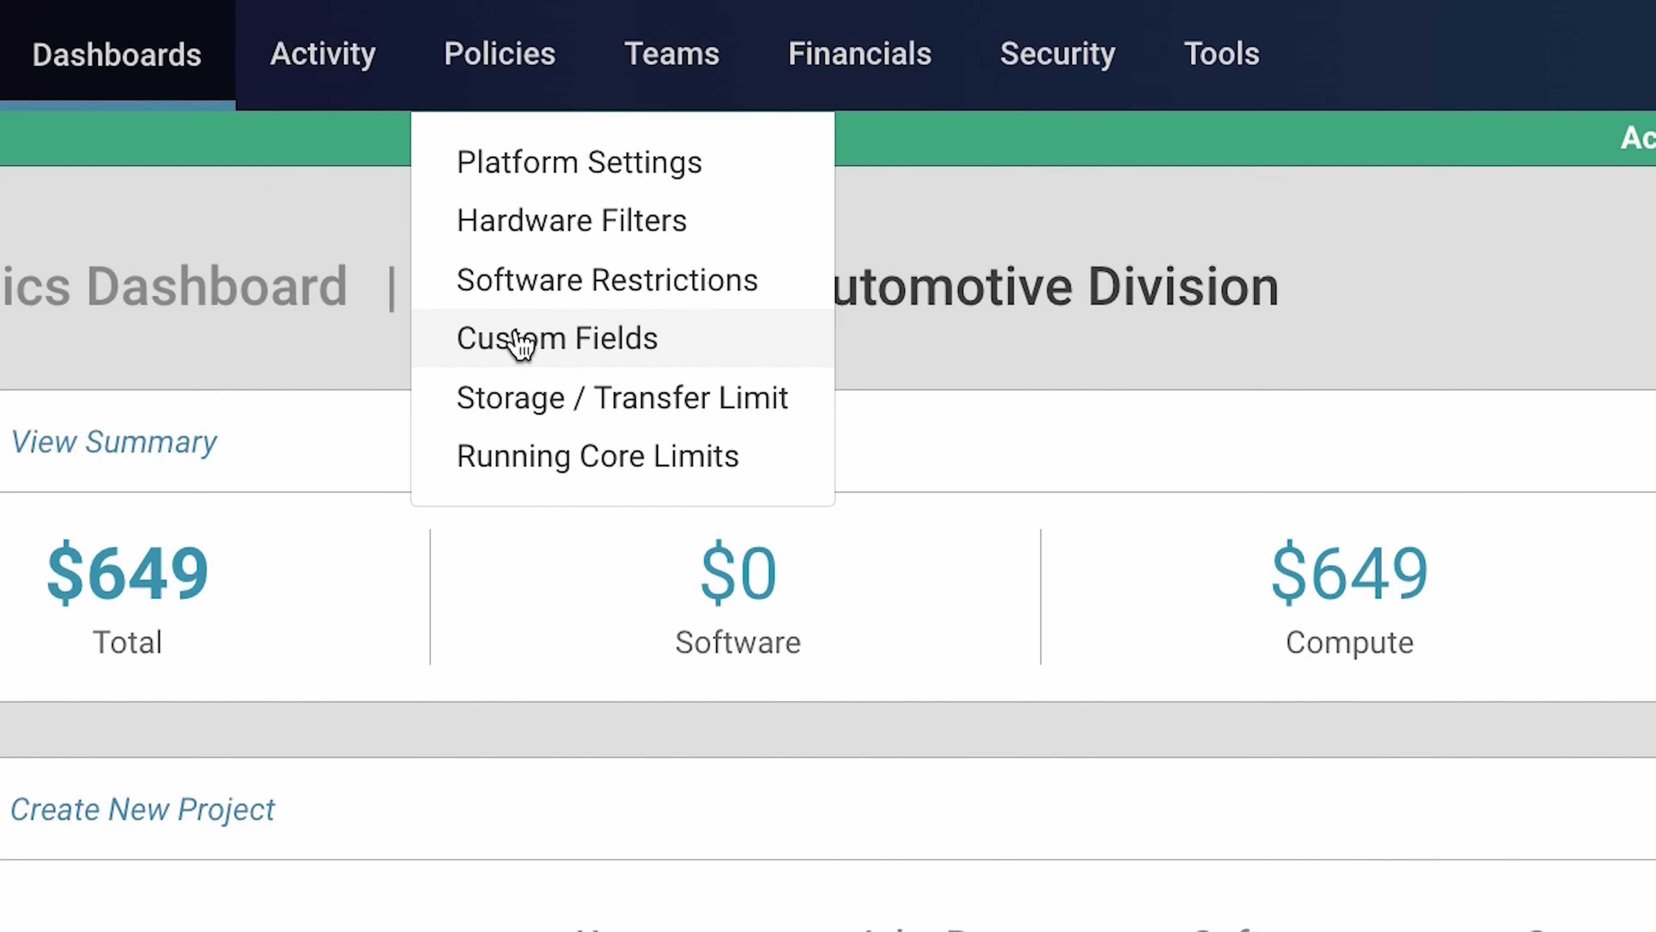
- Add a Report file-type custom field under Findings
{"action": "left_click", "coordinate": [517, 344]}
{"action": "scroll", "coordinate": [369, 359], "scroll_direction": "down", "scroll_amount": 3}
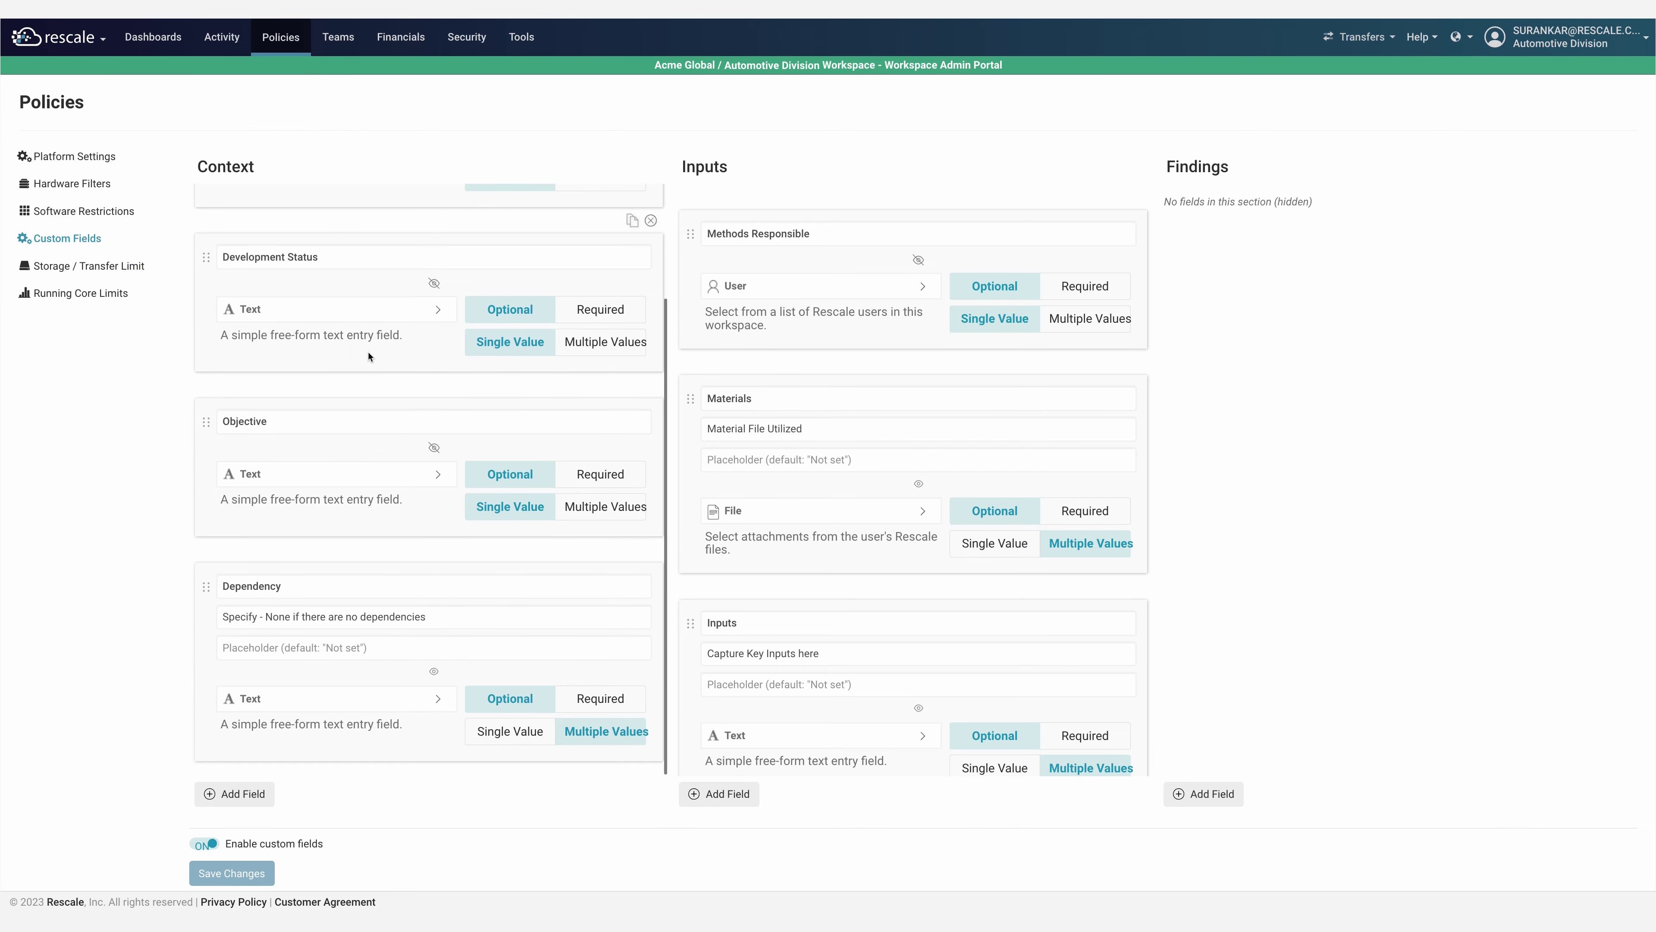
{"action": "scroll", "coordinate": [754, 286], "scroll_direction": "down", "scroll_amount": 2}
{"action": "scroll", "coordinate": [754, 286], "scroll_direction": "down", "scroll_amount": 3}
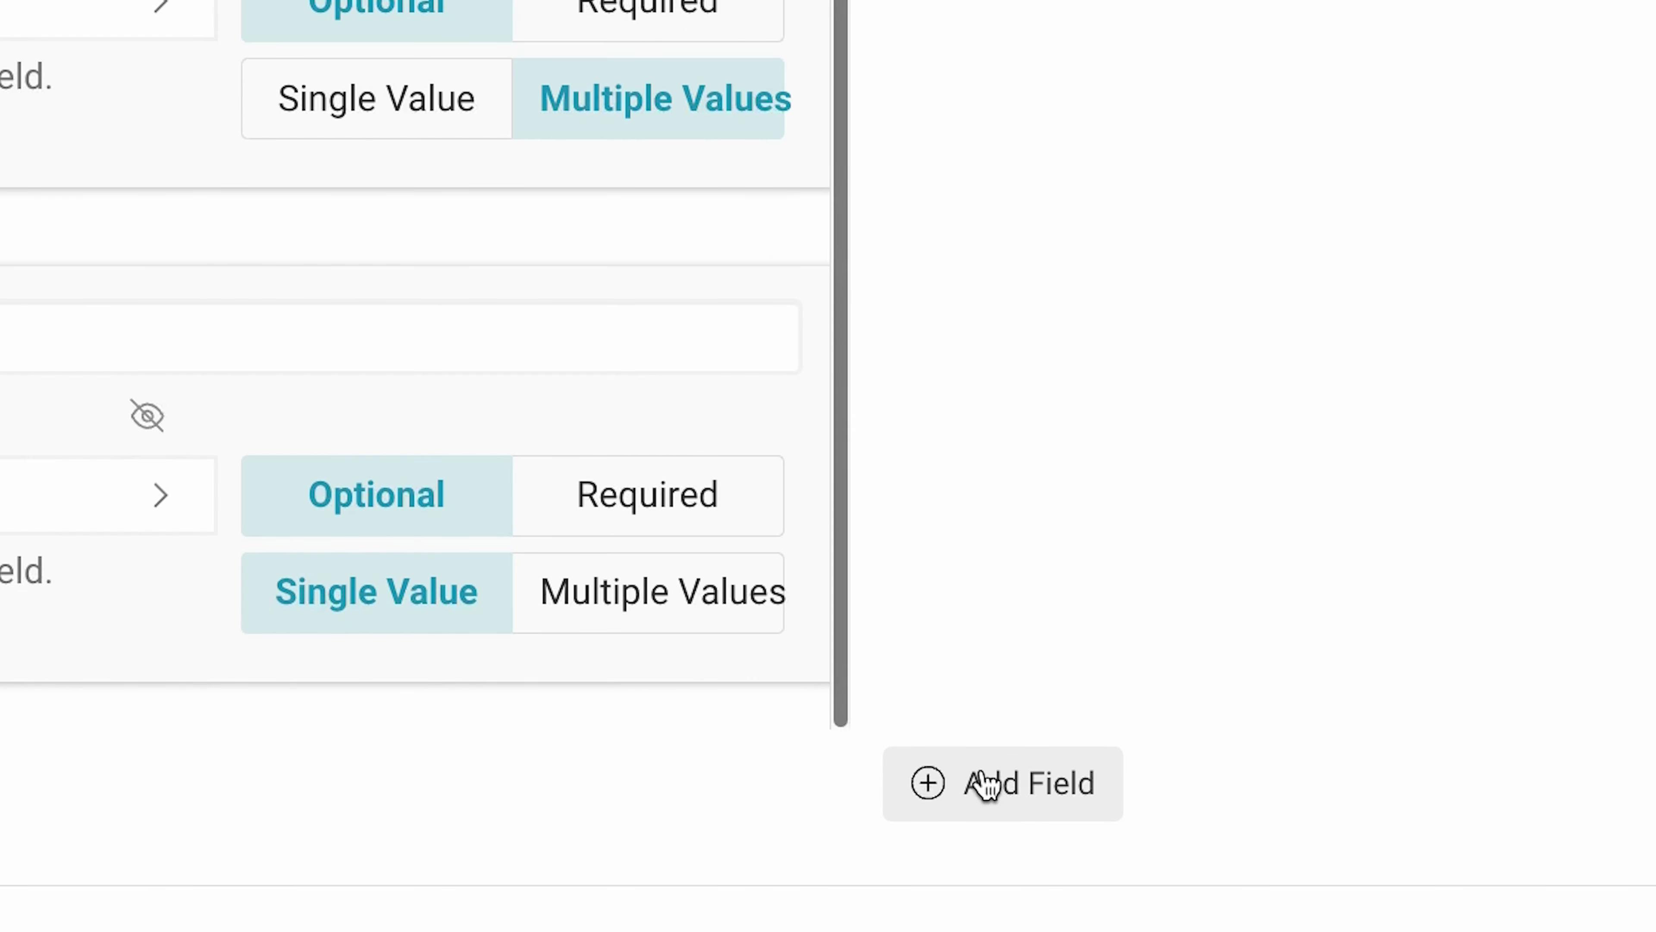
{"action": "left_click", "coordinate": [1199, 795]}
{"action": "type", "text": "Report"}
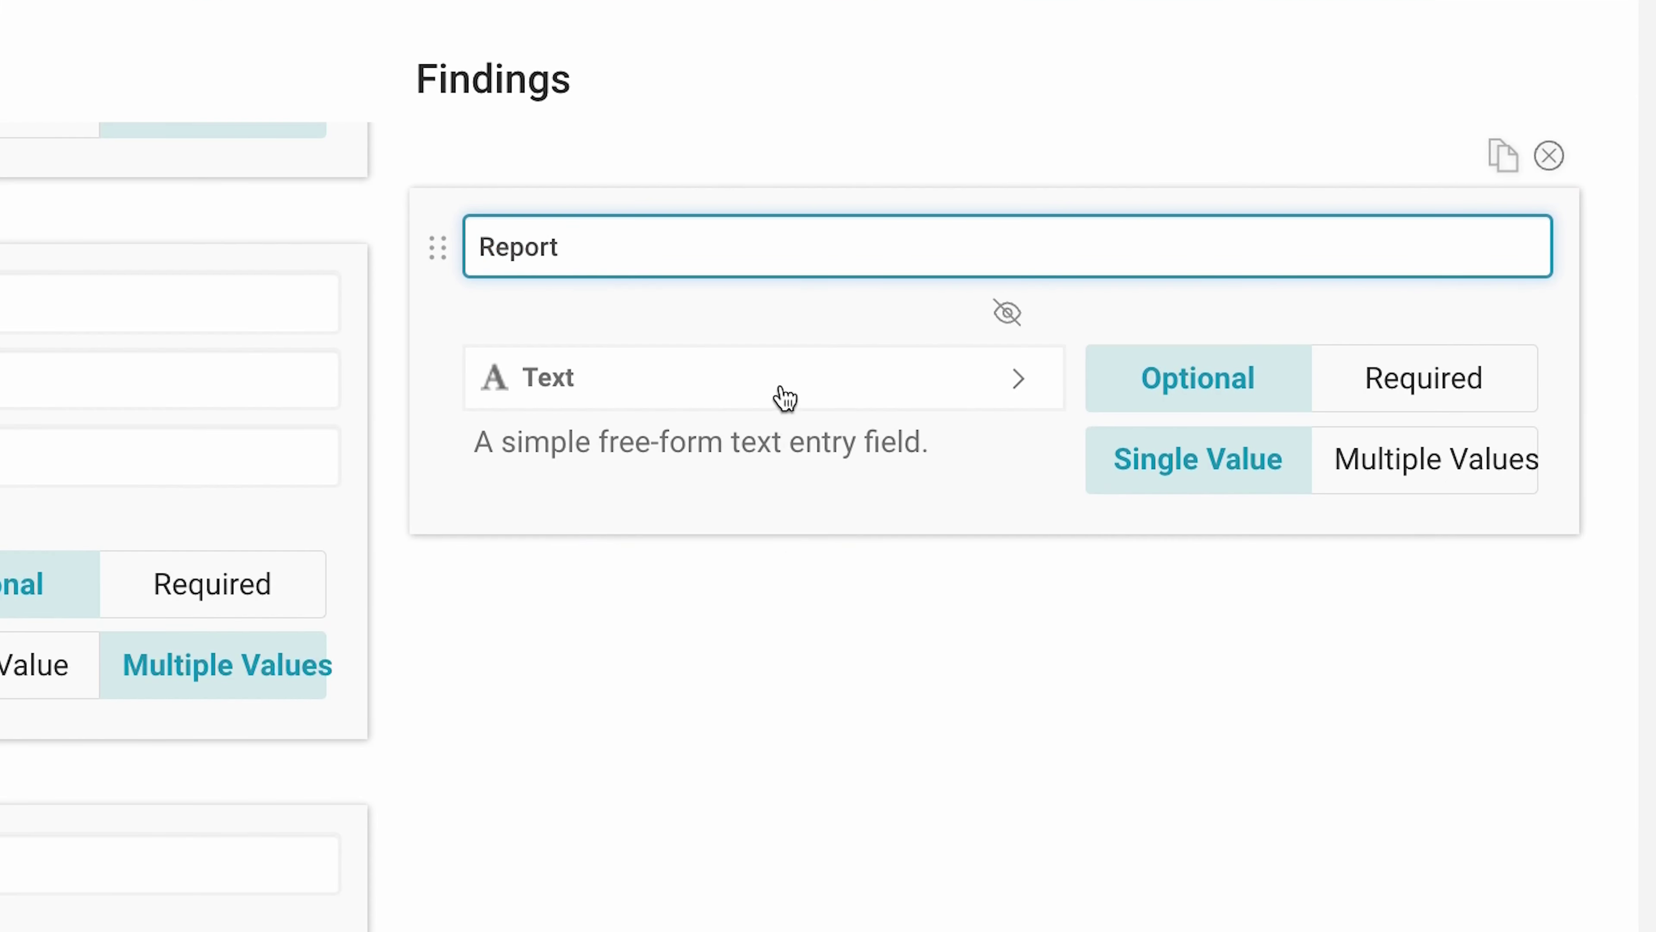
{"action": "left_click", "coordinate": [1312, 287]}
{"action": "left_click", "coordinate": [624, 711]}
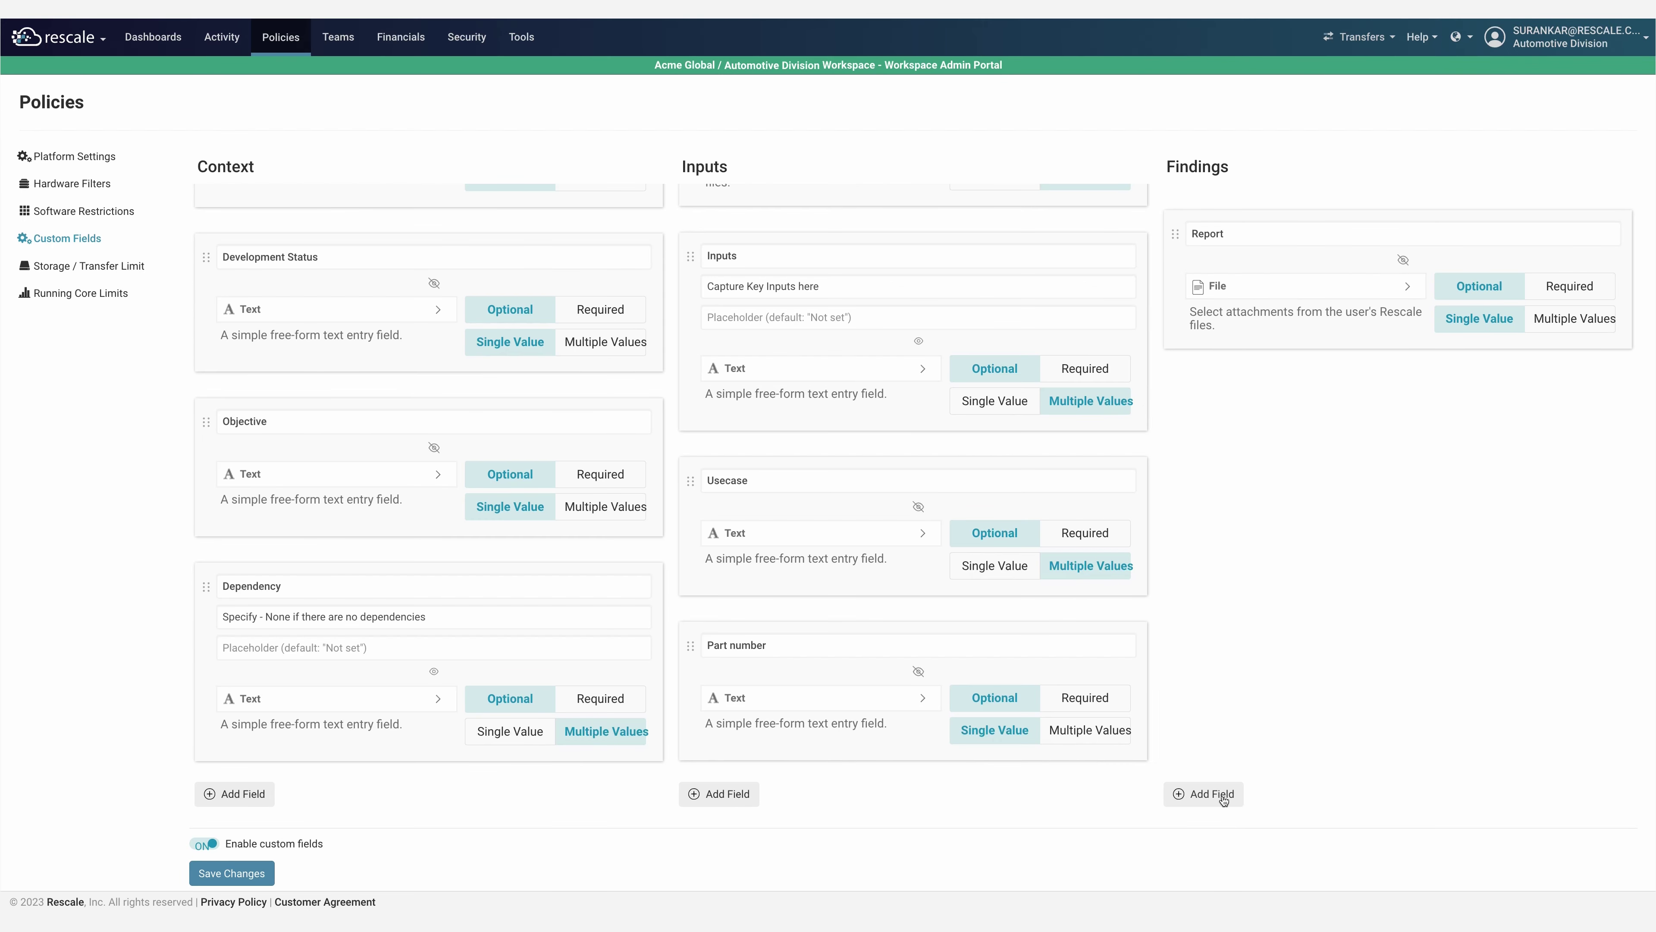
- Add Outcome (Pass/Fail) and a multi-value KPI text field to Findings, and save
{"action": "left_click", "coordinate": [1223, 798]}
{"action": "type", "text": "Ou"}
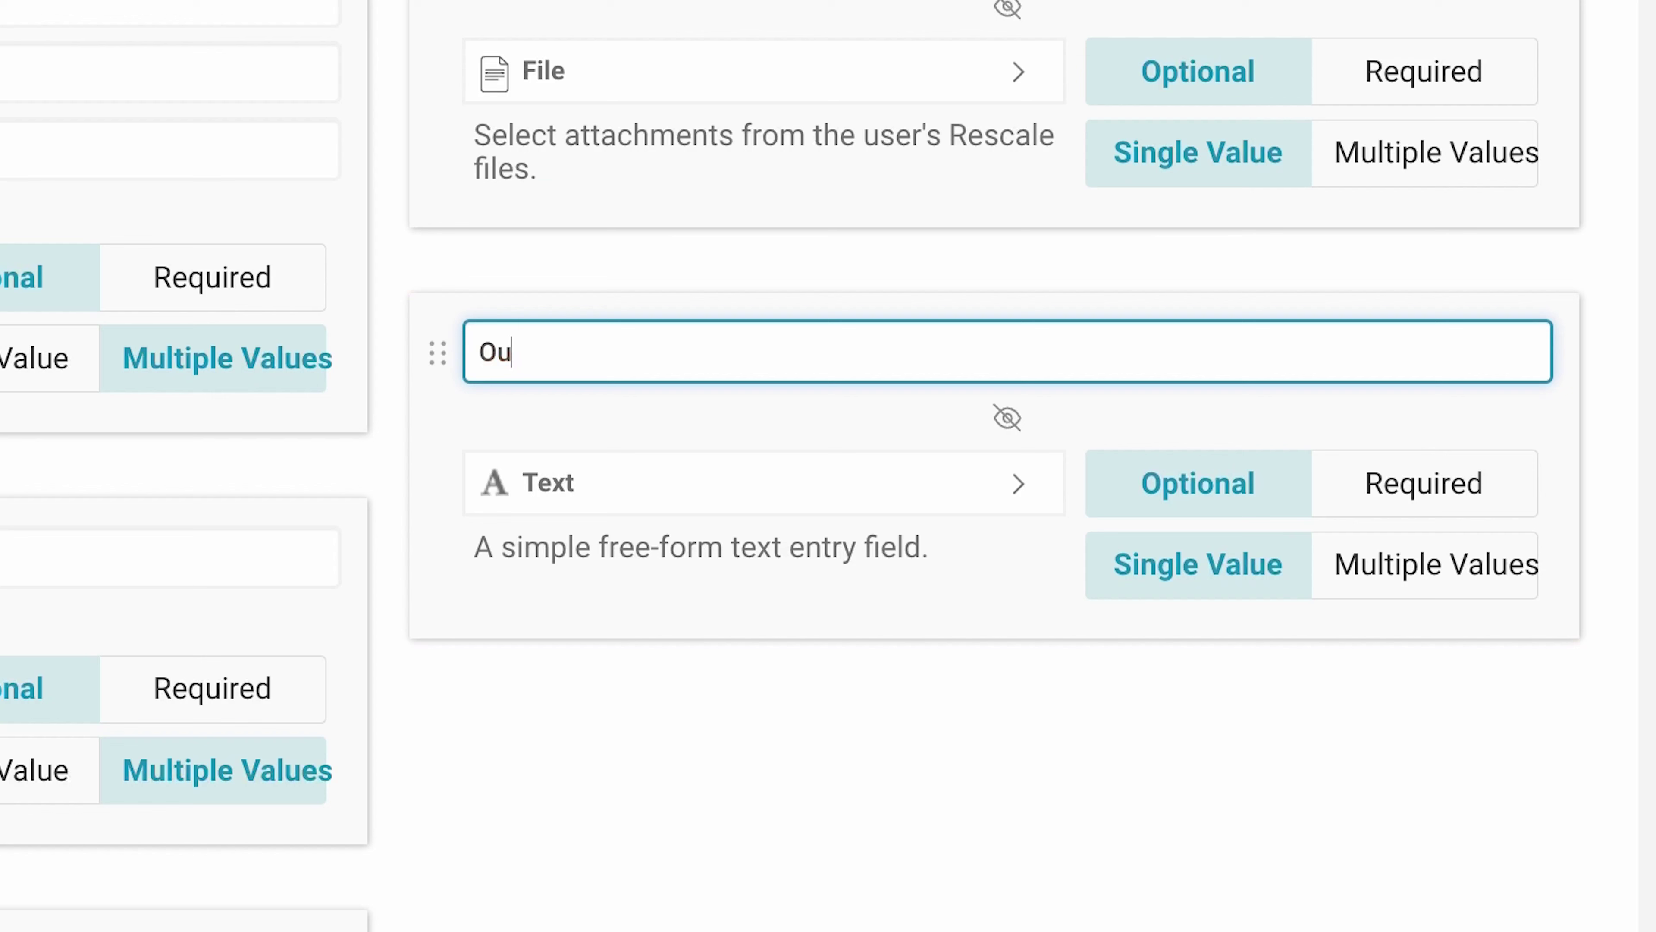
{"action": "type", "text": "tcome (Pass/F"}
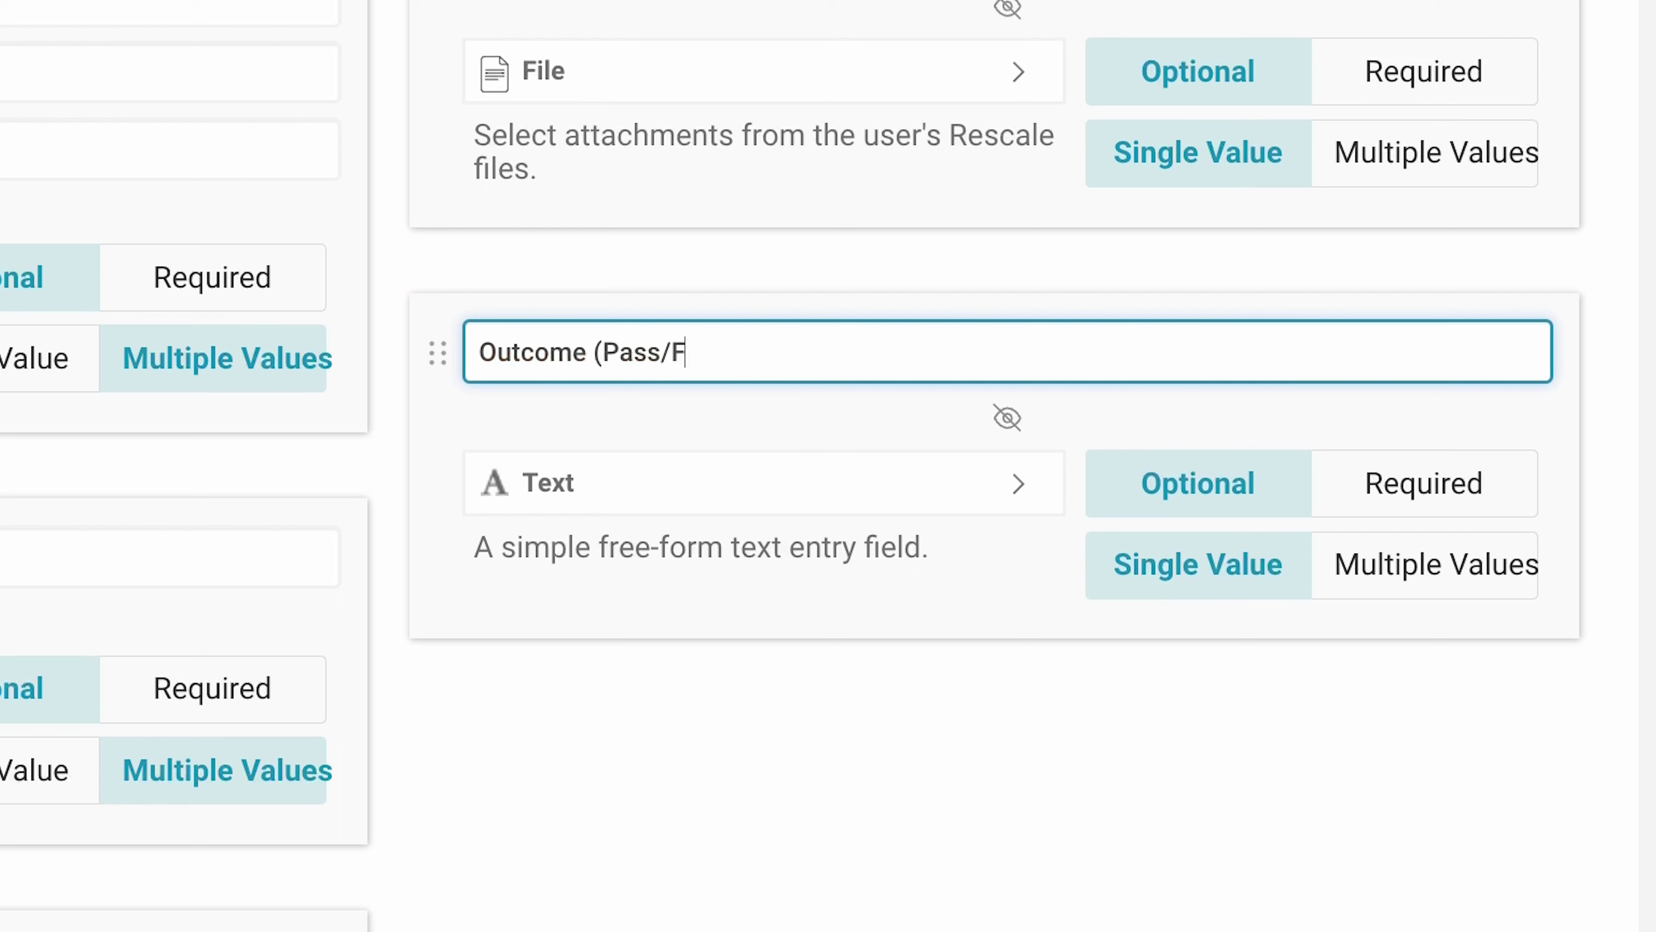
{"action": "type", "text": "ail)"}
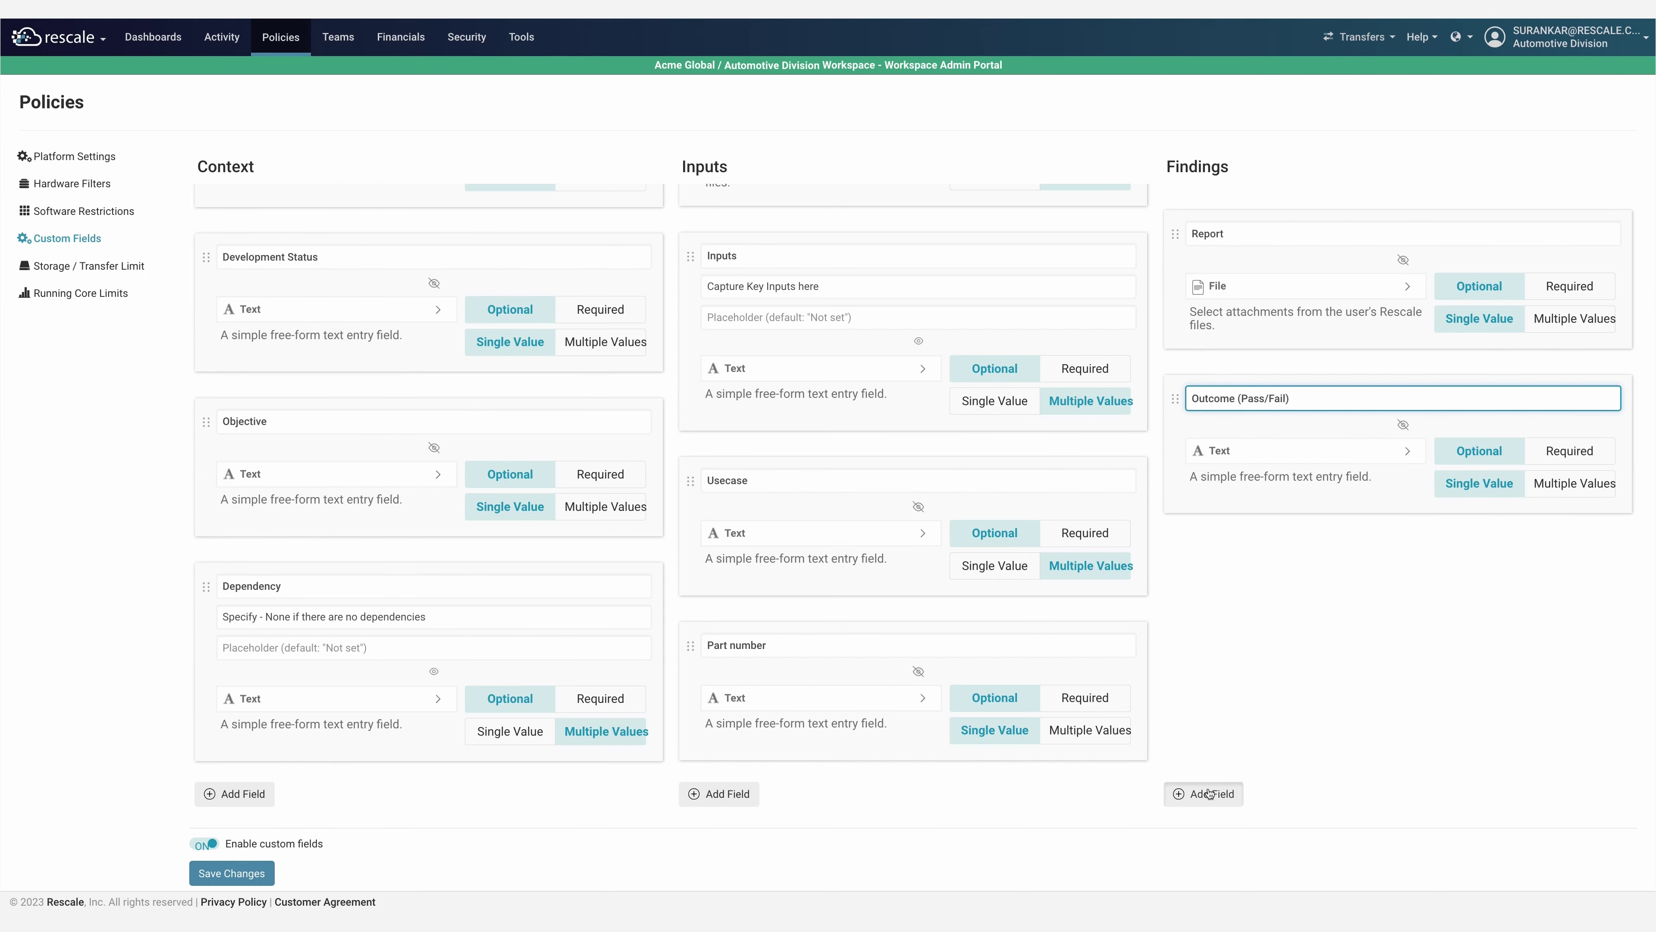
{"action": "left_click", "coordinate": [1209, 793]}
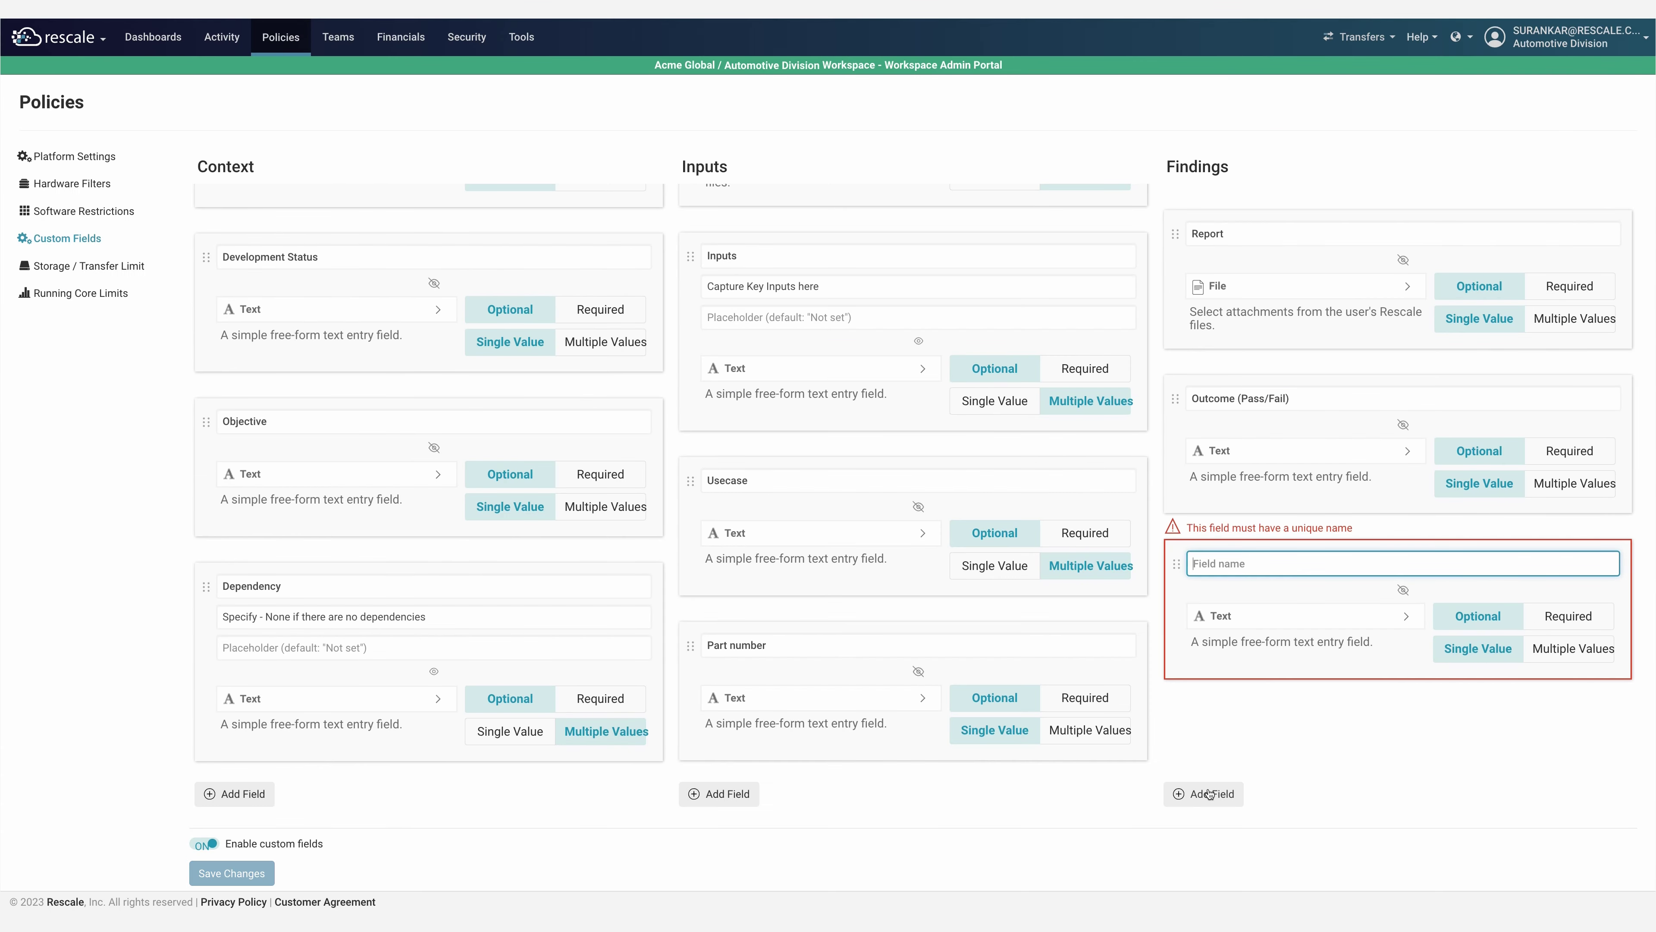
{"action": "type", "text": "KPI"}
{"action": "left_click", "coordinate": [682, 460]}
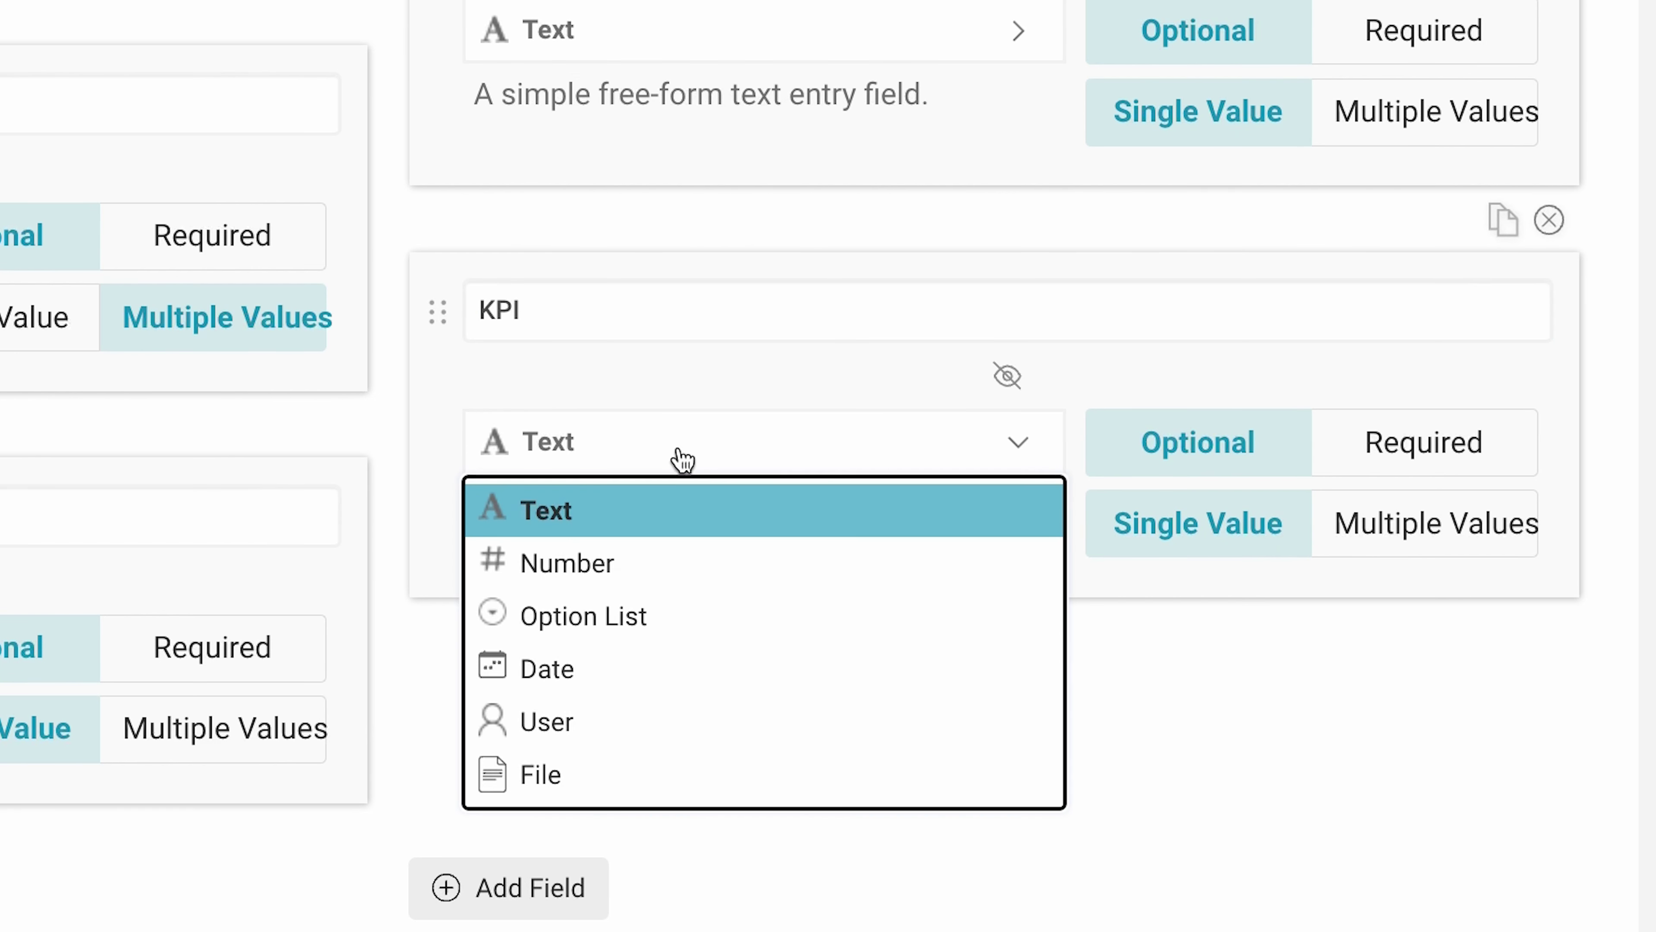
{"action": "left_click", "coordinate": [661, 503]}
{"action": "left_click", "coordinate": [1395, 538]}
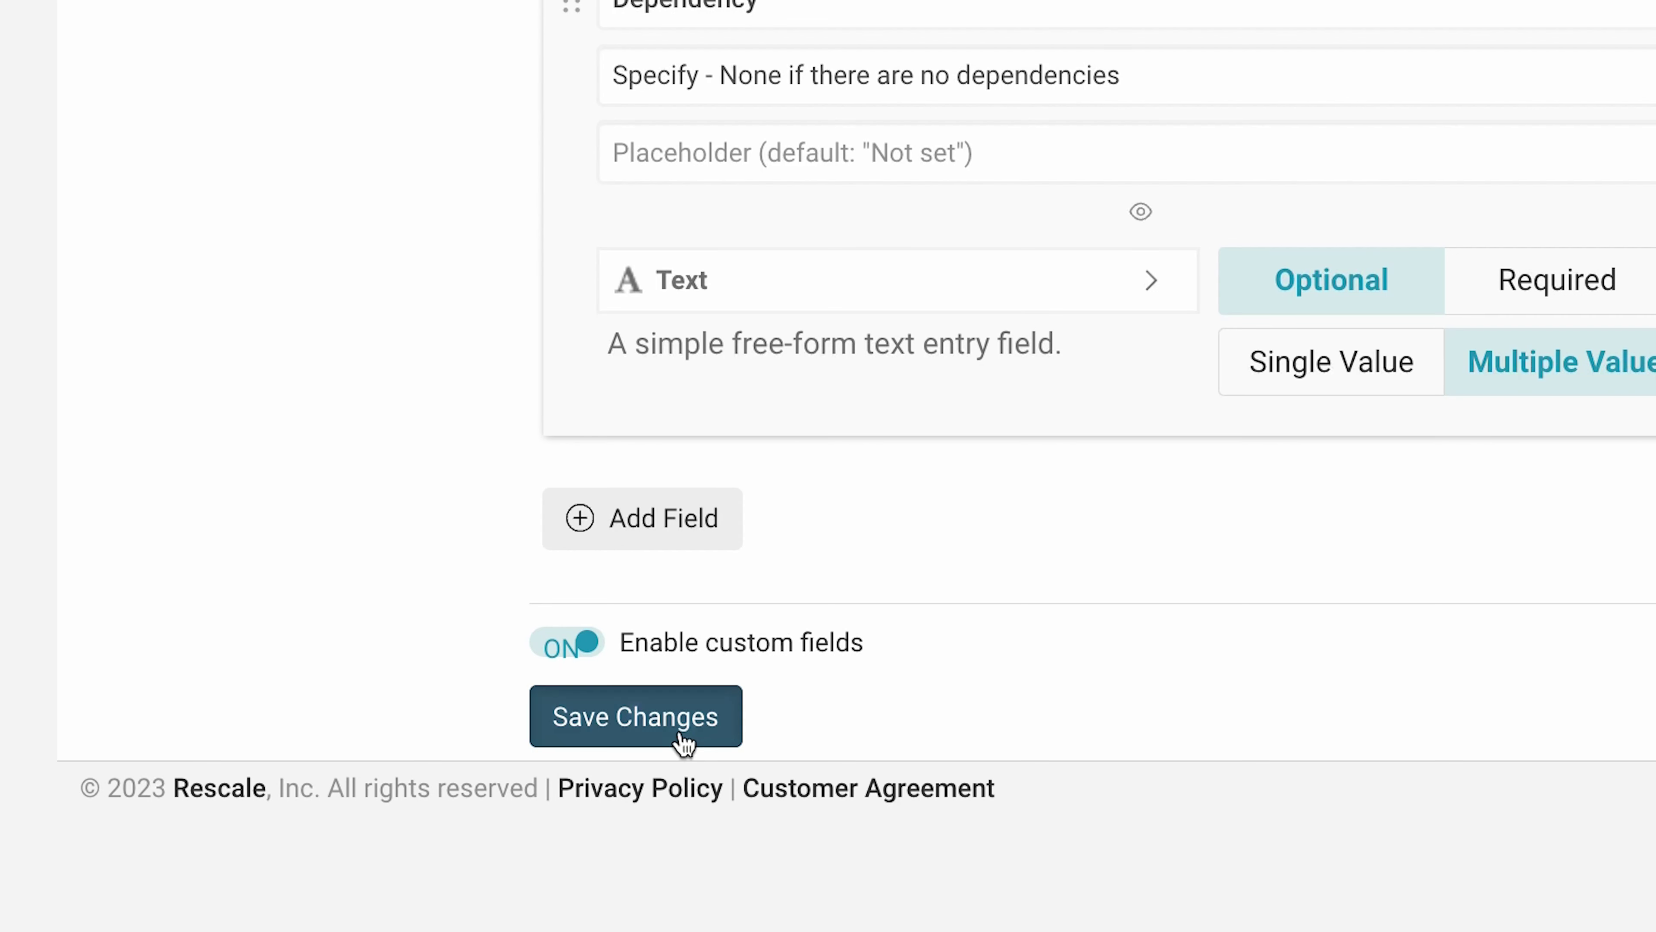
{"action": "left_click", "coordinate": [250, 879]}
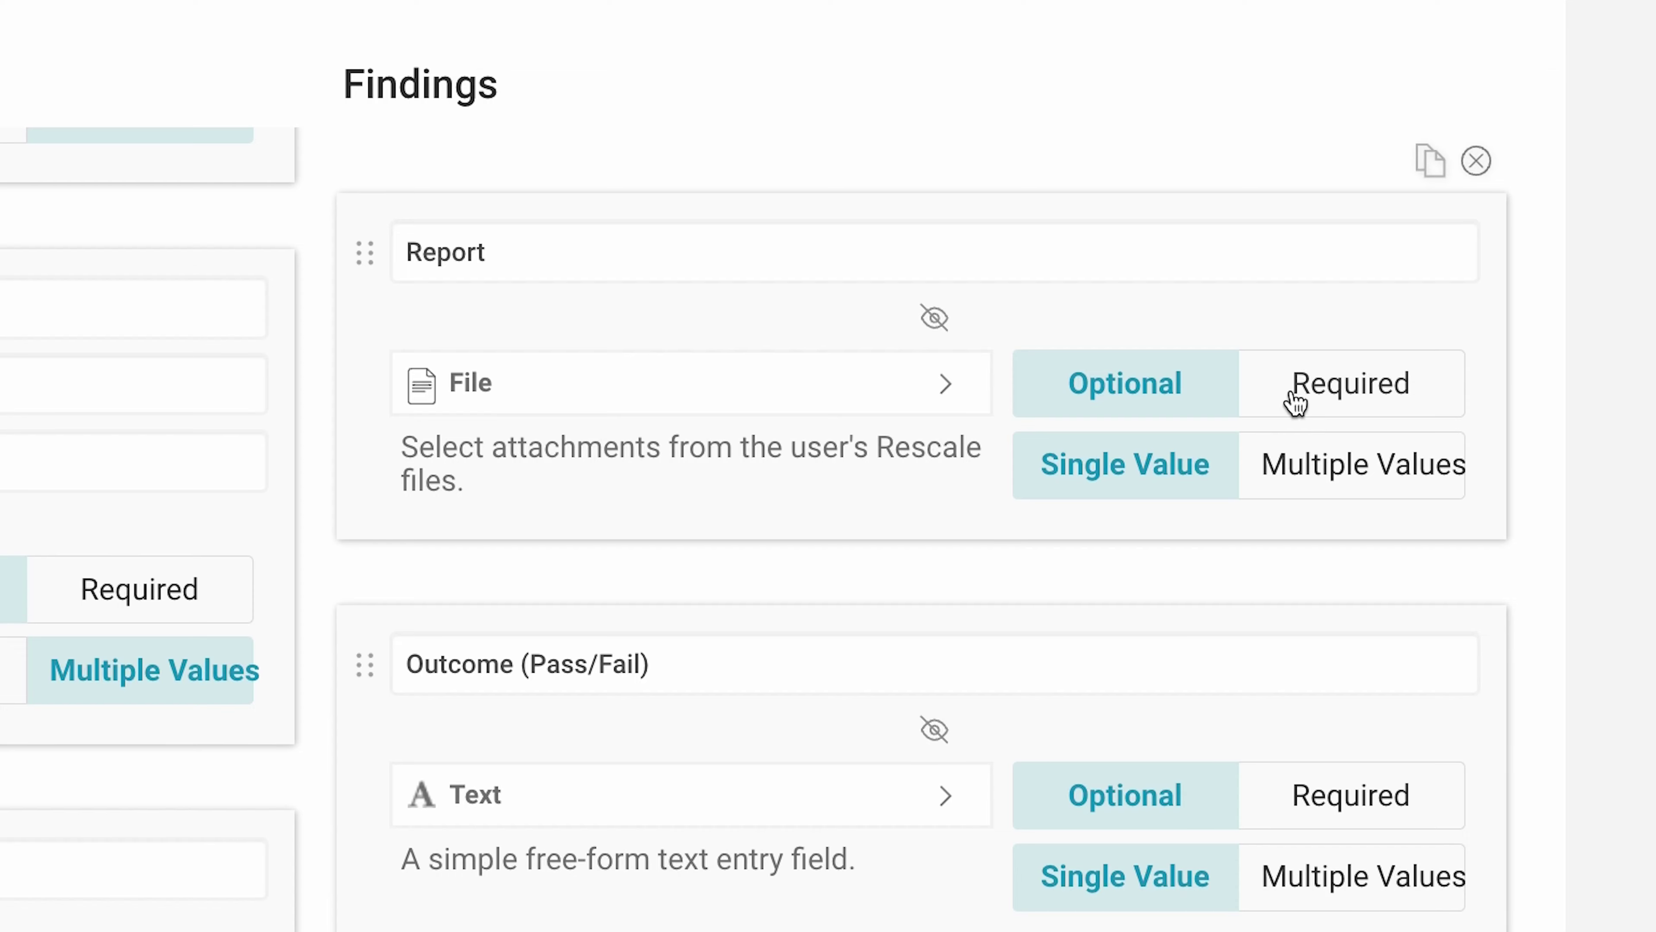
- Make Report, Part number and Materials required fields and save
{"action": "left_click", "coordinate": [1543, 291]}
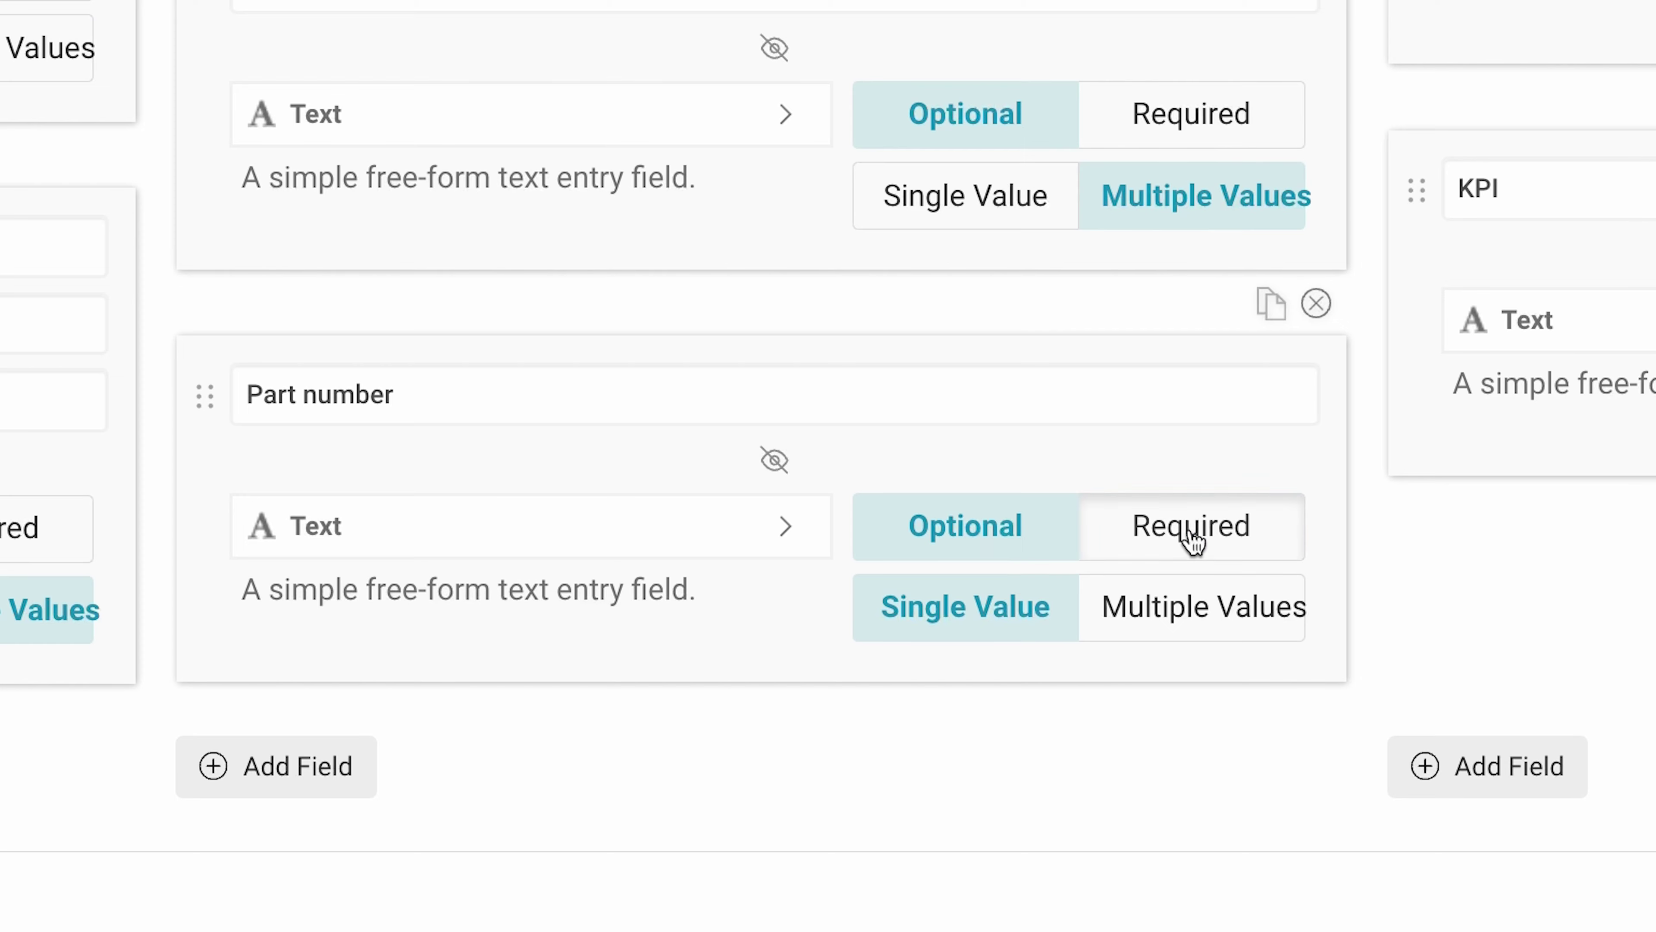
{"action": "left_click", "coordinate": [1193, 538]}
{"action": "scroll", "coordinate": [1148, 555], "scroll_direction": "up", "scroll_amount": 3}
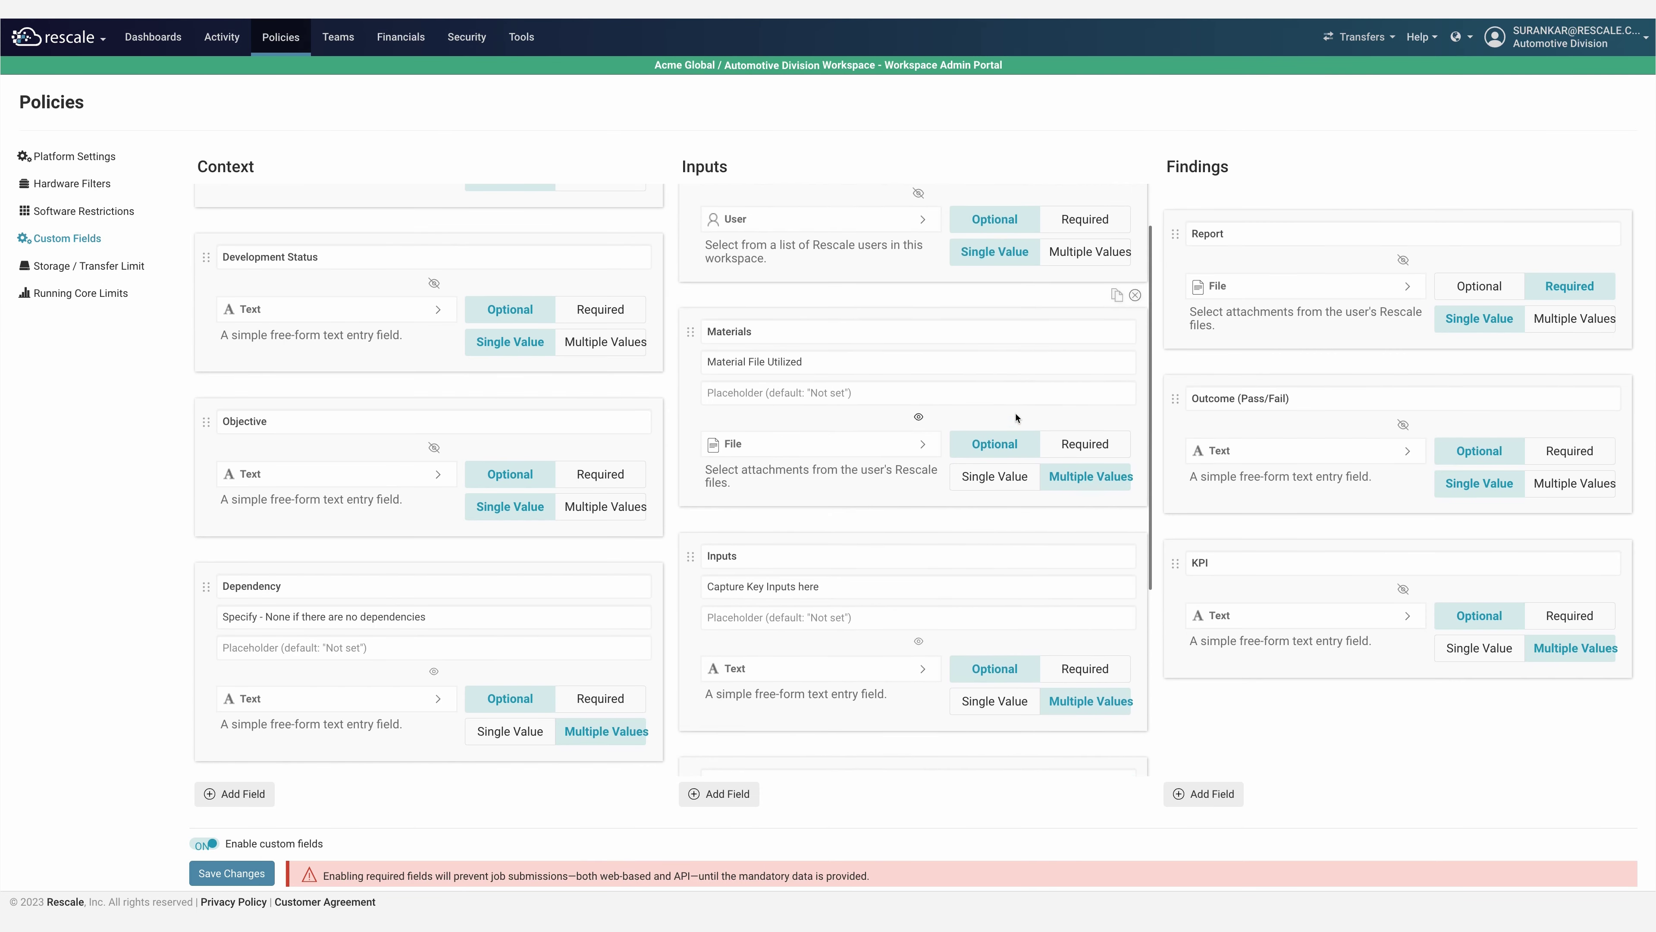
{"action": "left_click", "coordinate": [1147, 562]}
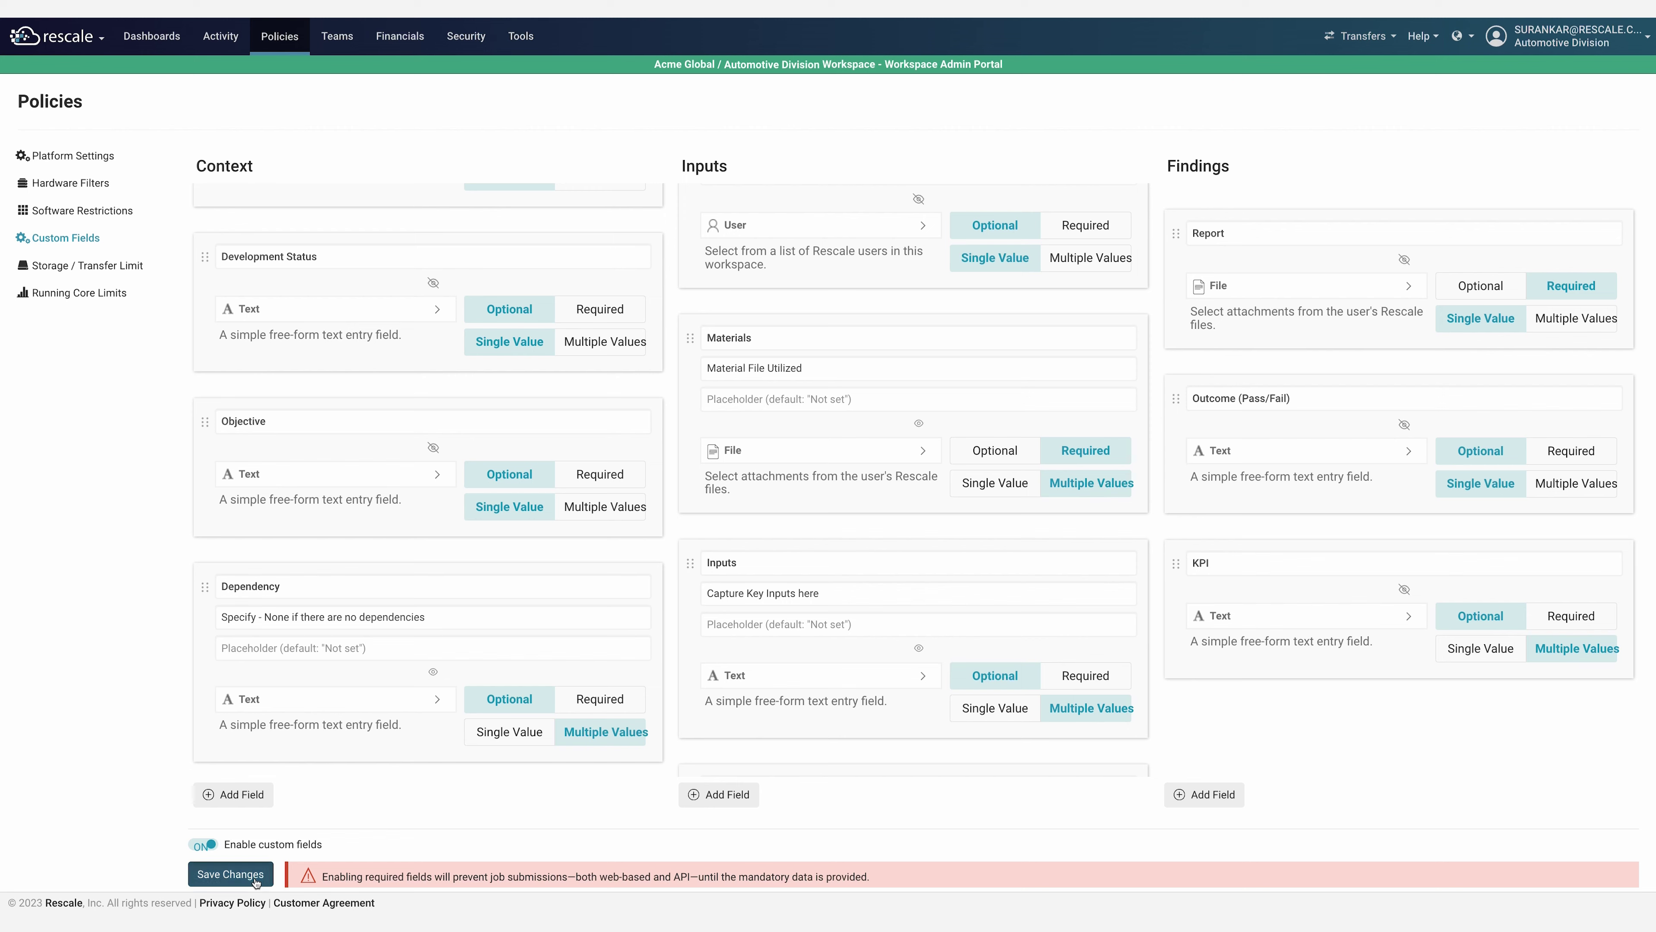
{"action": "left_click", "coordinate": [246, 875]}
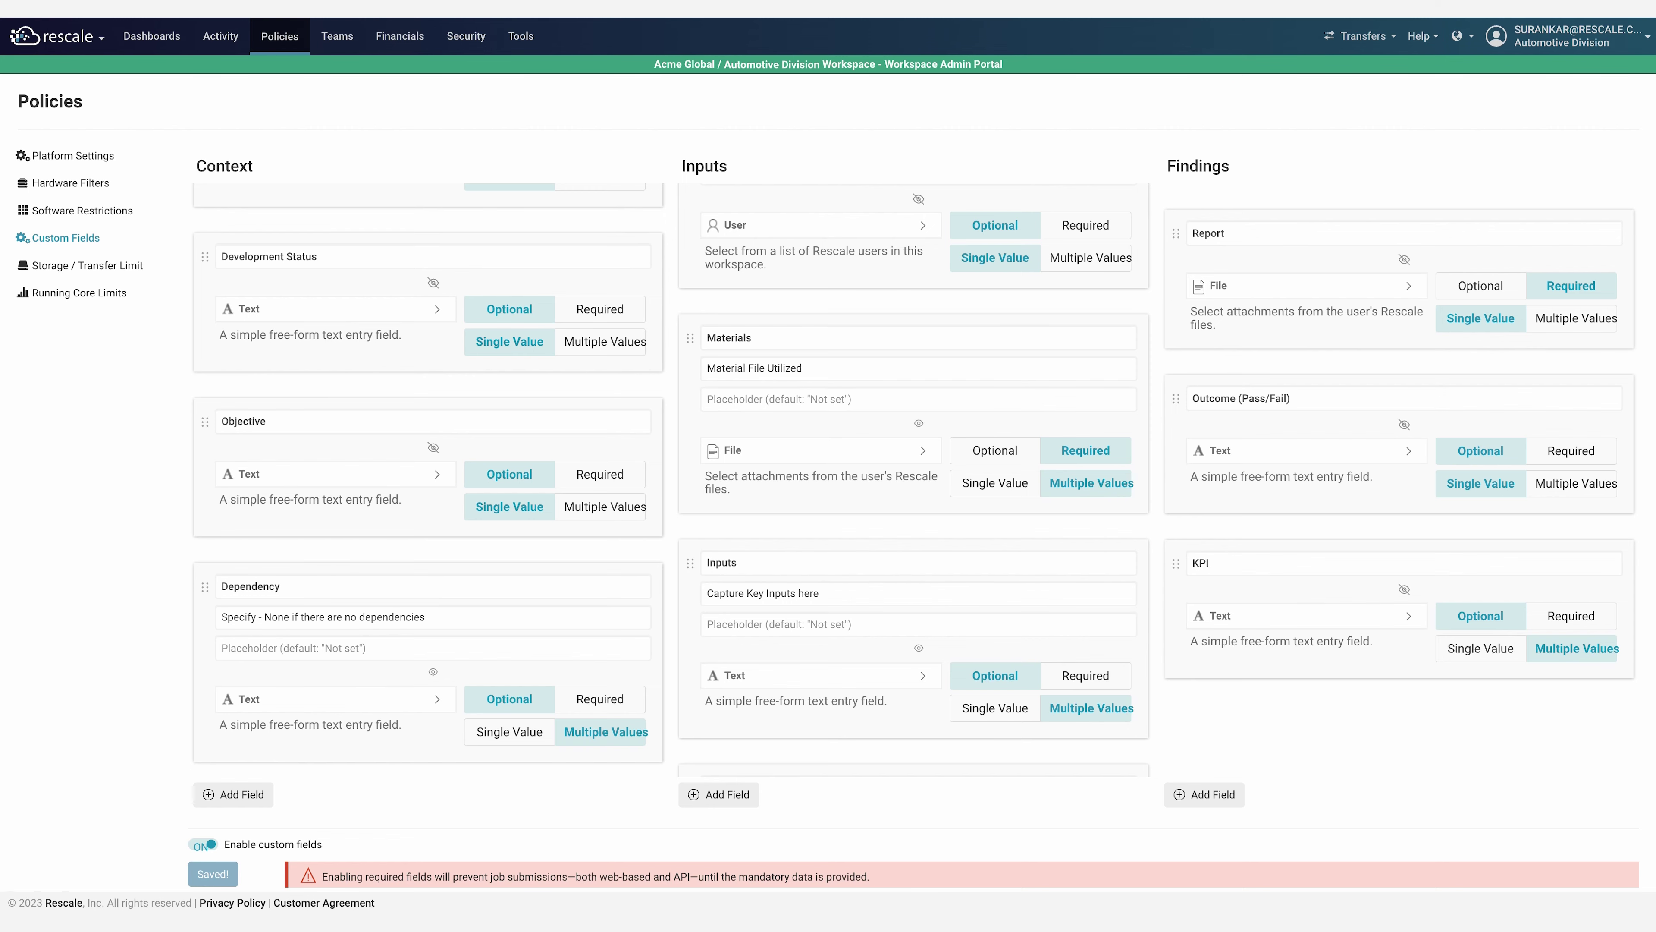